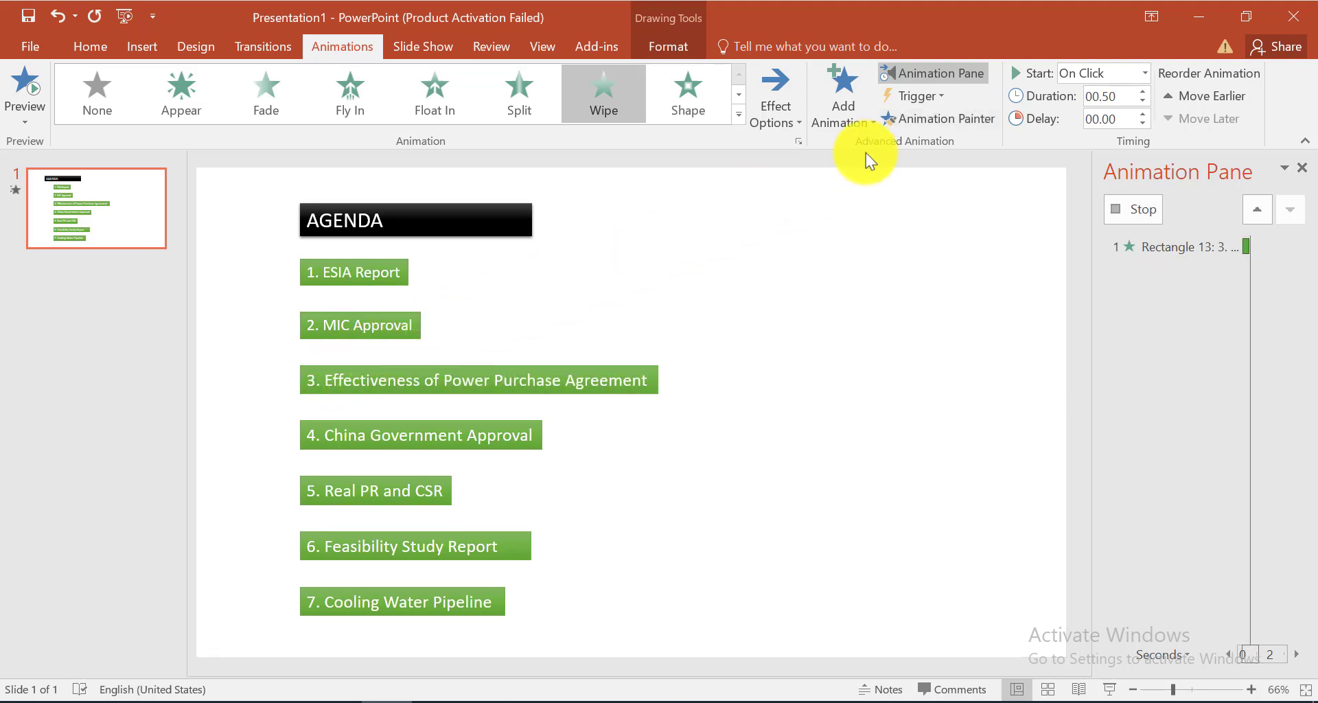
Copy the Wipe animation with Animation Painter onto agenda items 4 to 7, from China Government Approval through Cooling Water Pipeline
left_click(954, 116)
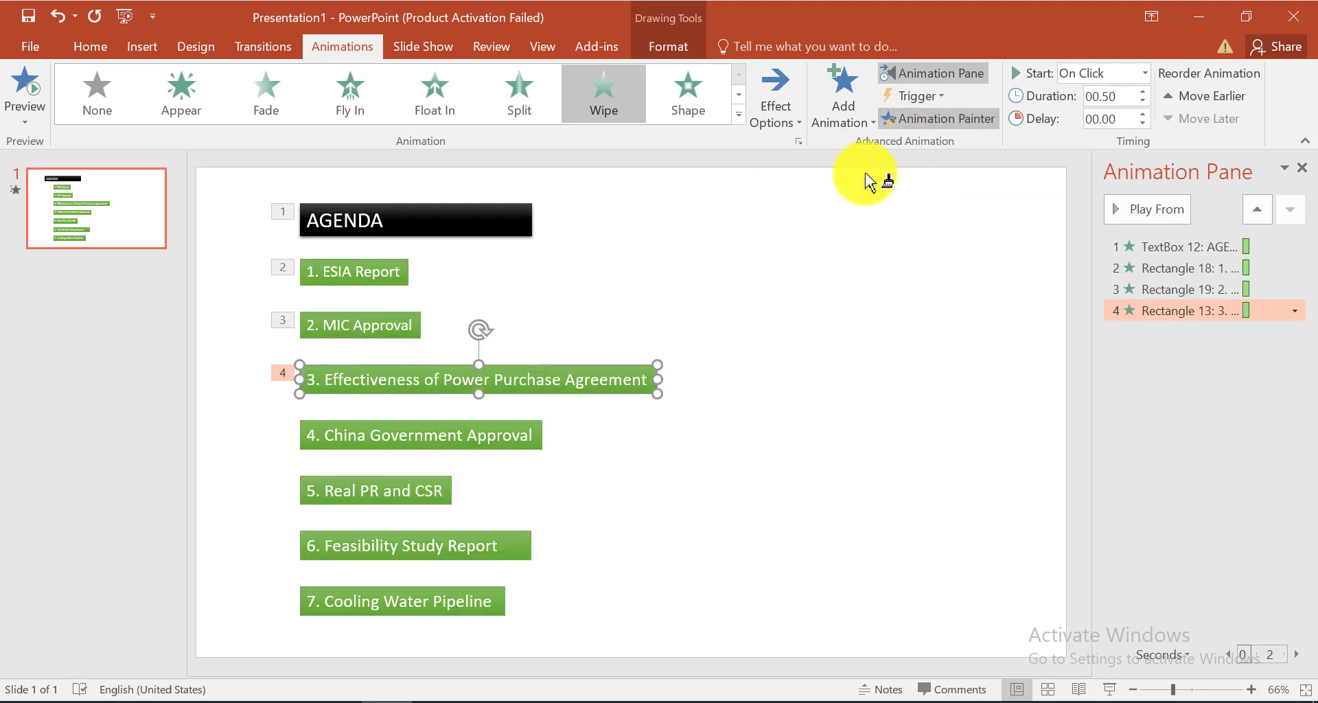
left_click(469, 434)
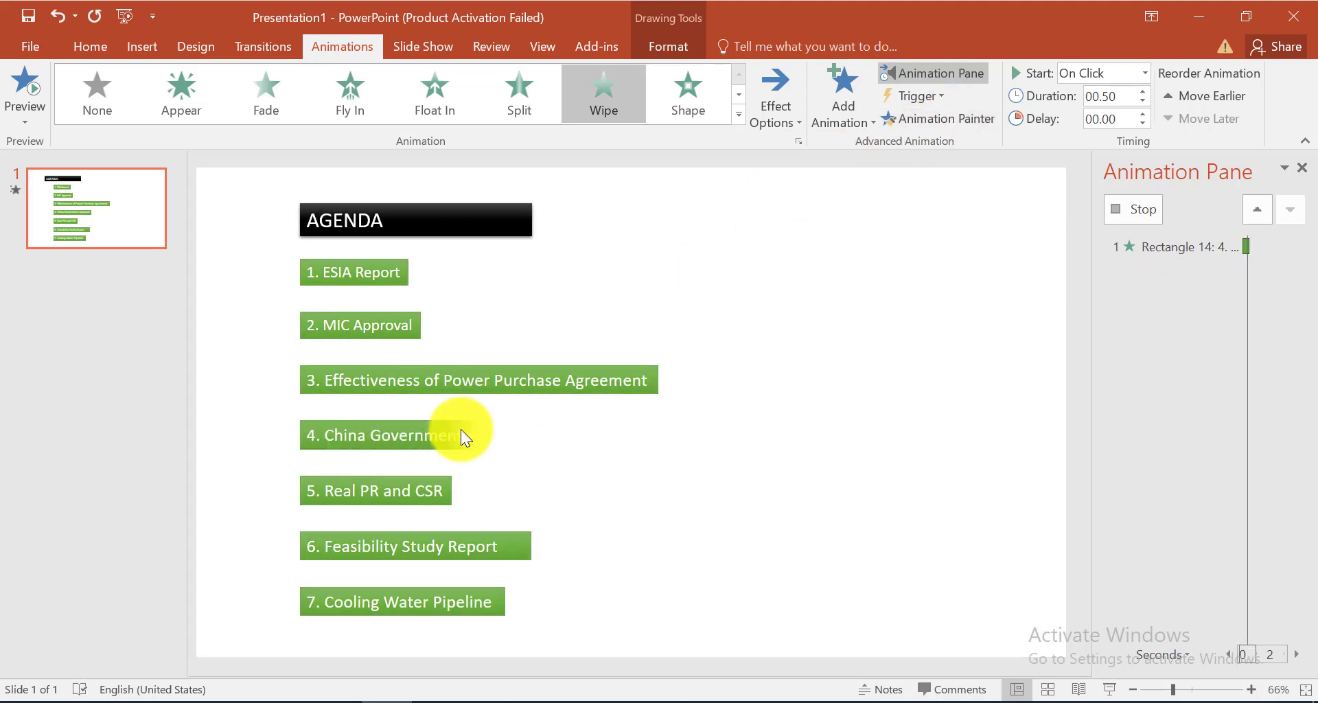
left_click(929, 122)
left_click(374, 491)
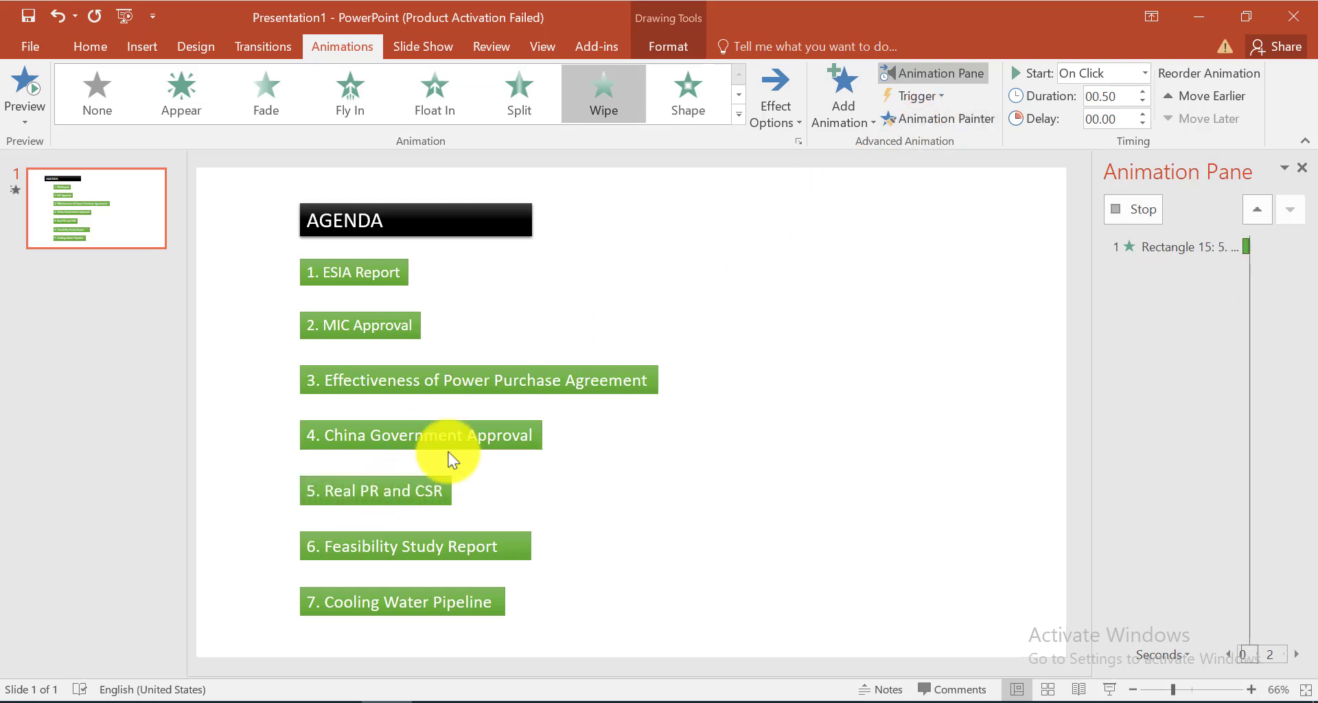
left_click(976, 117)
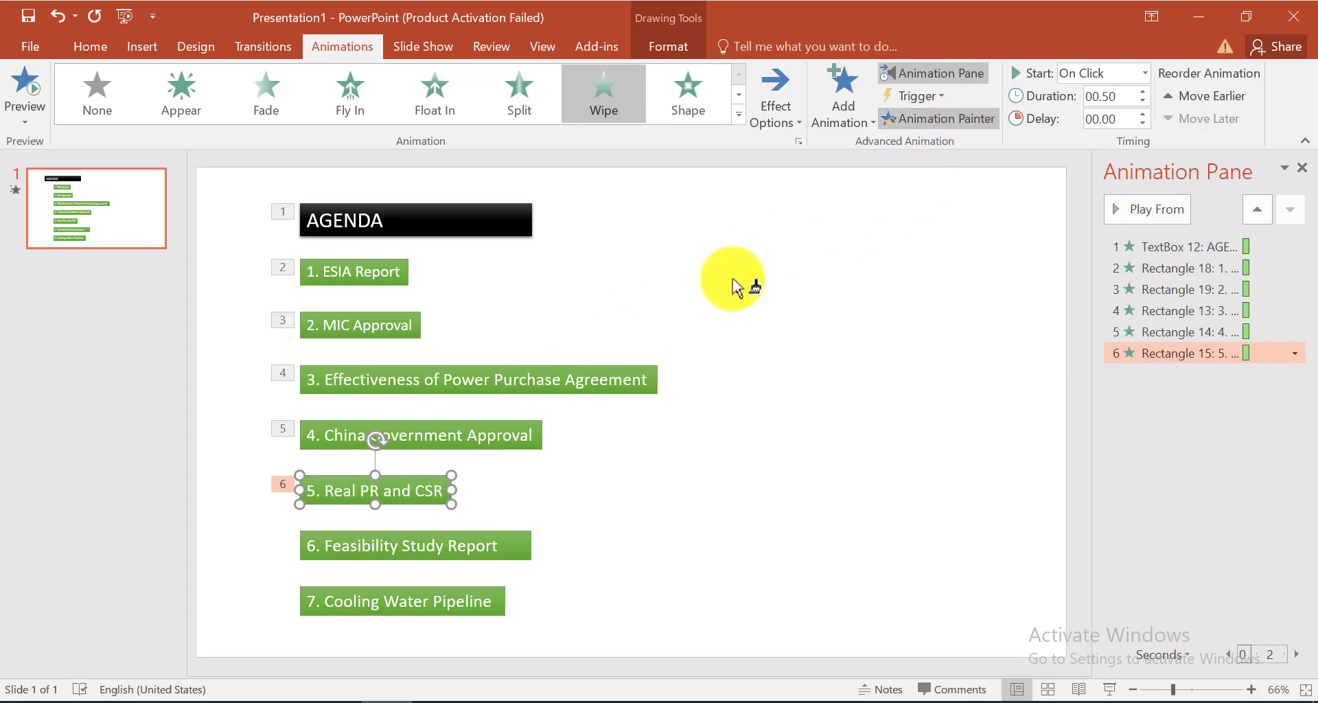
left_click(349, 537)
left_click(917, 122)
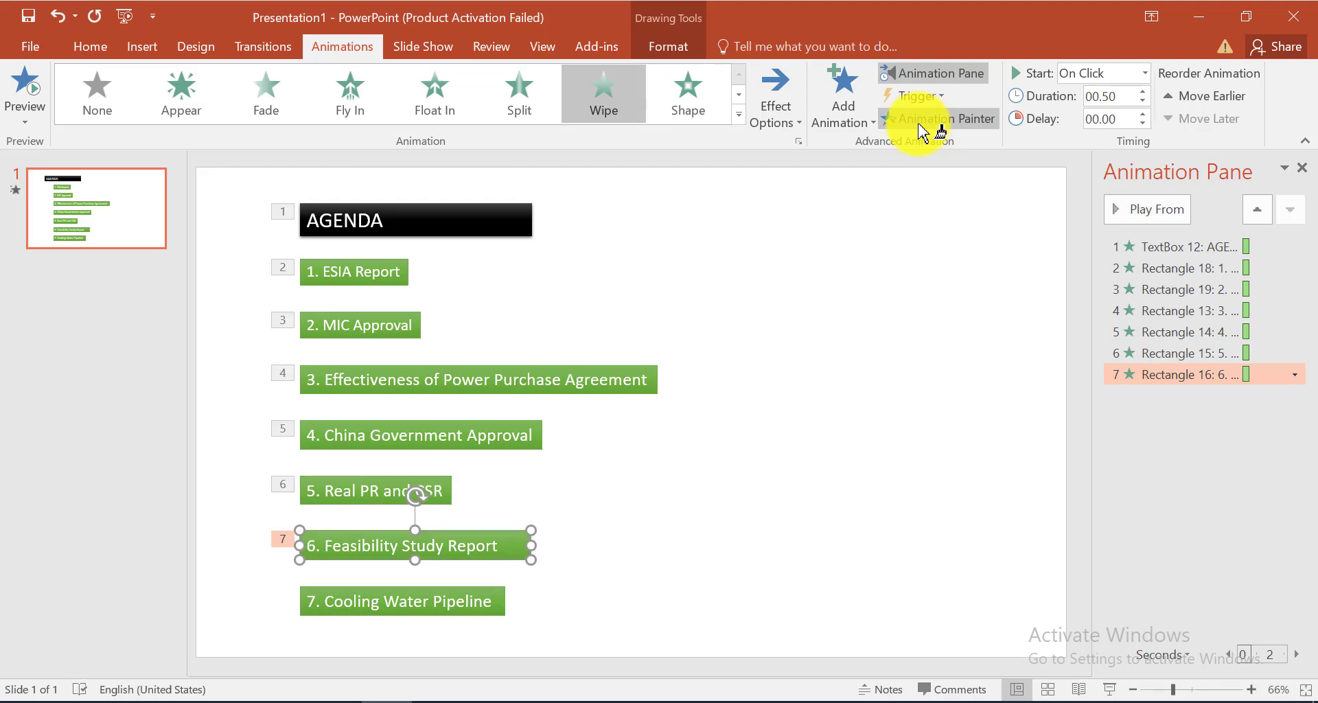
left_click(430, 598)
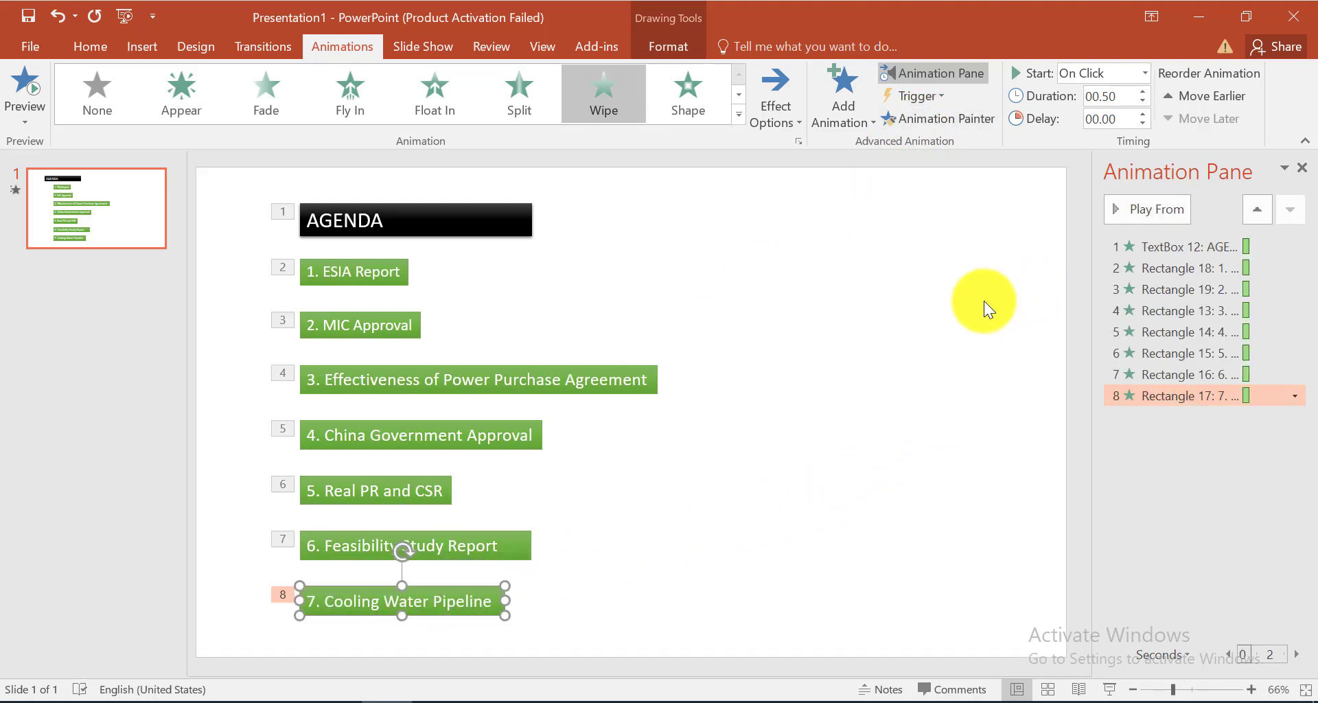
Play back all animations on the slide
left_click(928, 322)
left_click(1135, 205)
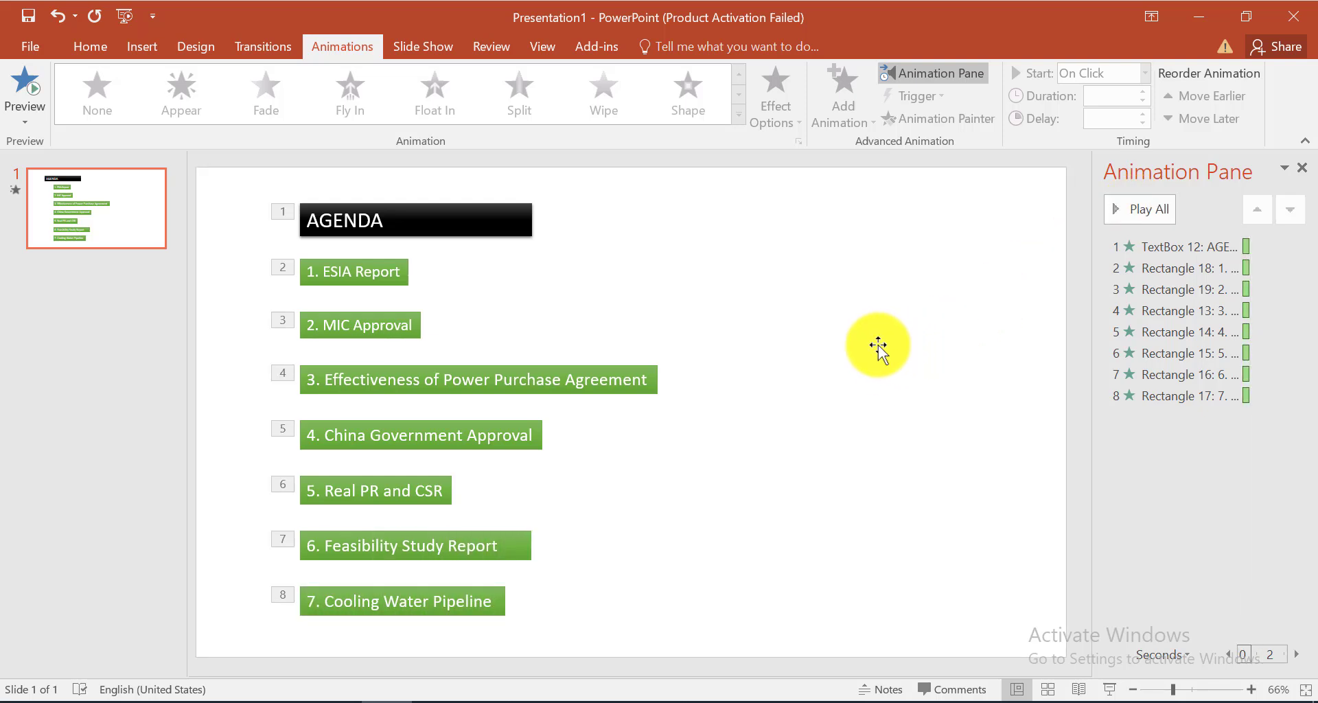
left_click(371, 272)
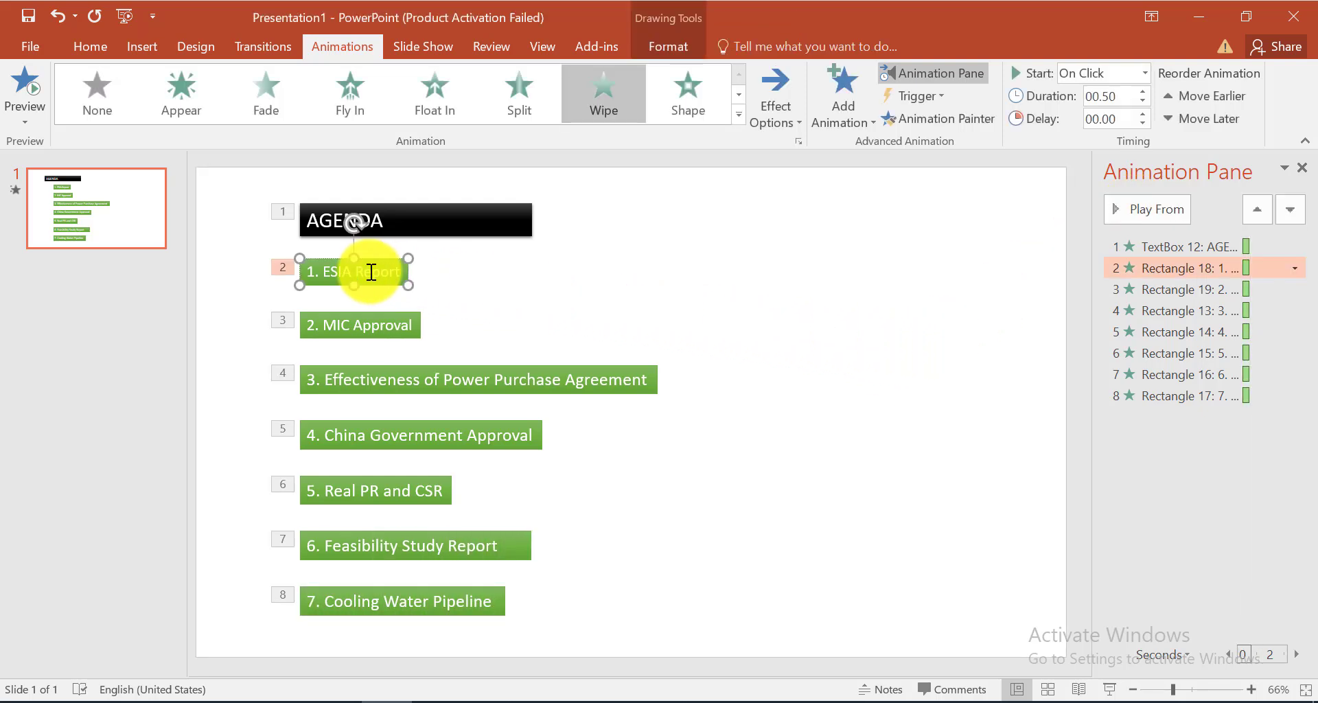
left_click(752, 303)
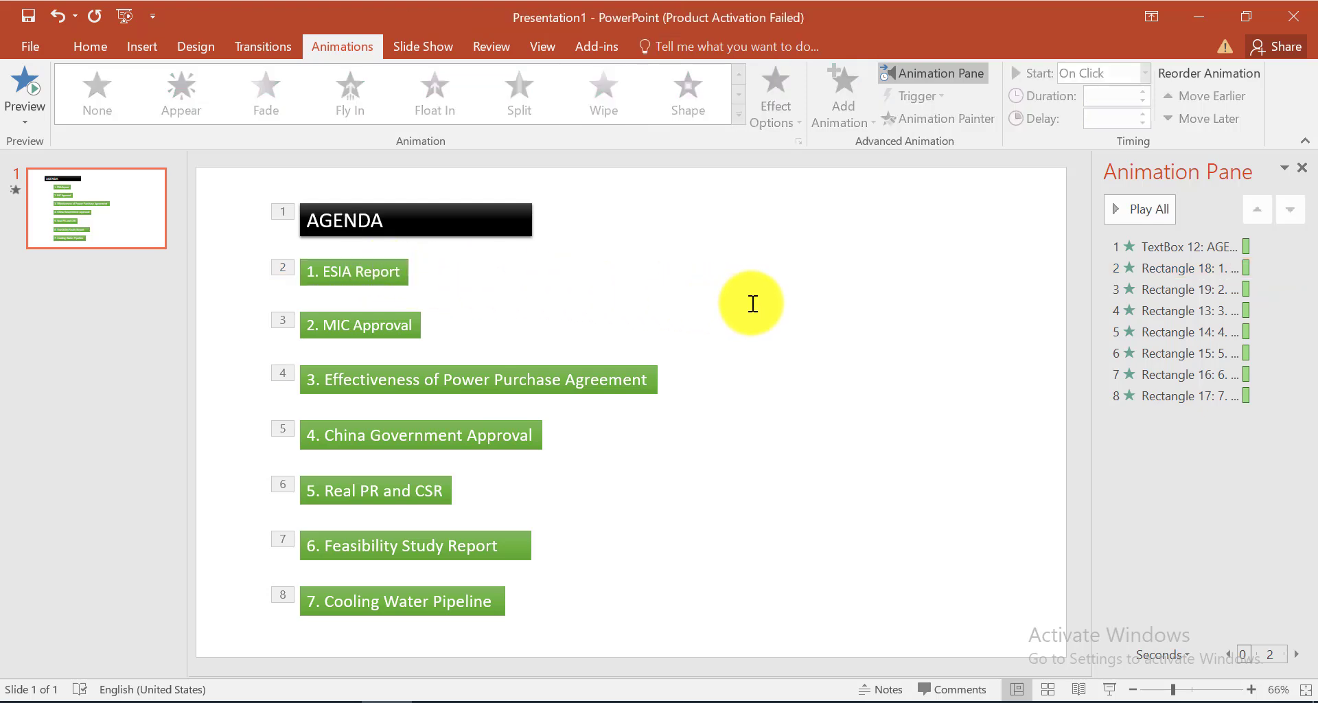
Set the after-animation colour to light gray for the Wipe animations of all seven agenda items, excluding the AGENDA title
left_click(1137, 270)
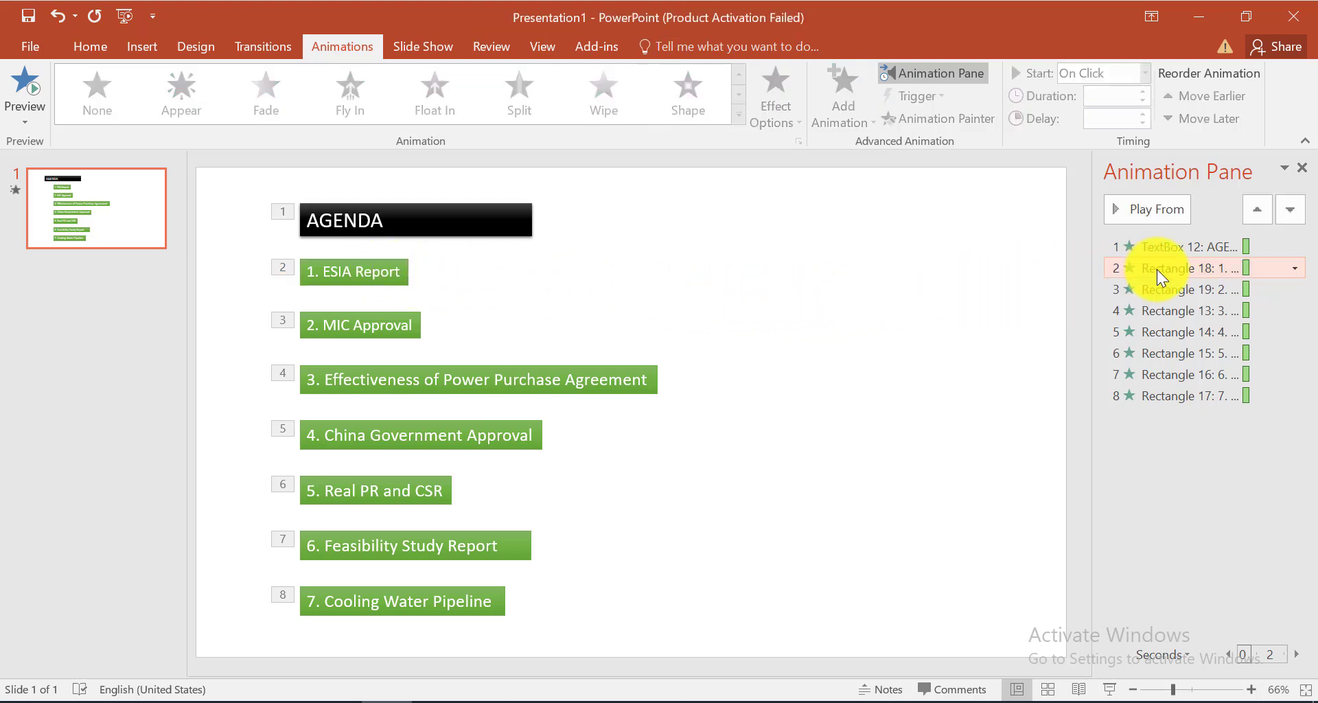
left_click(1167, 396, "shift")
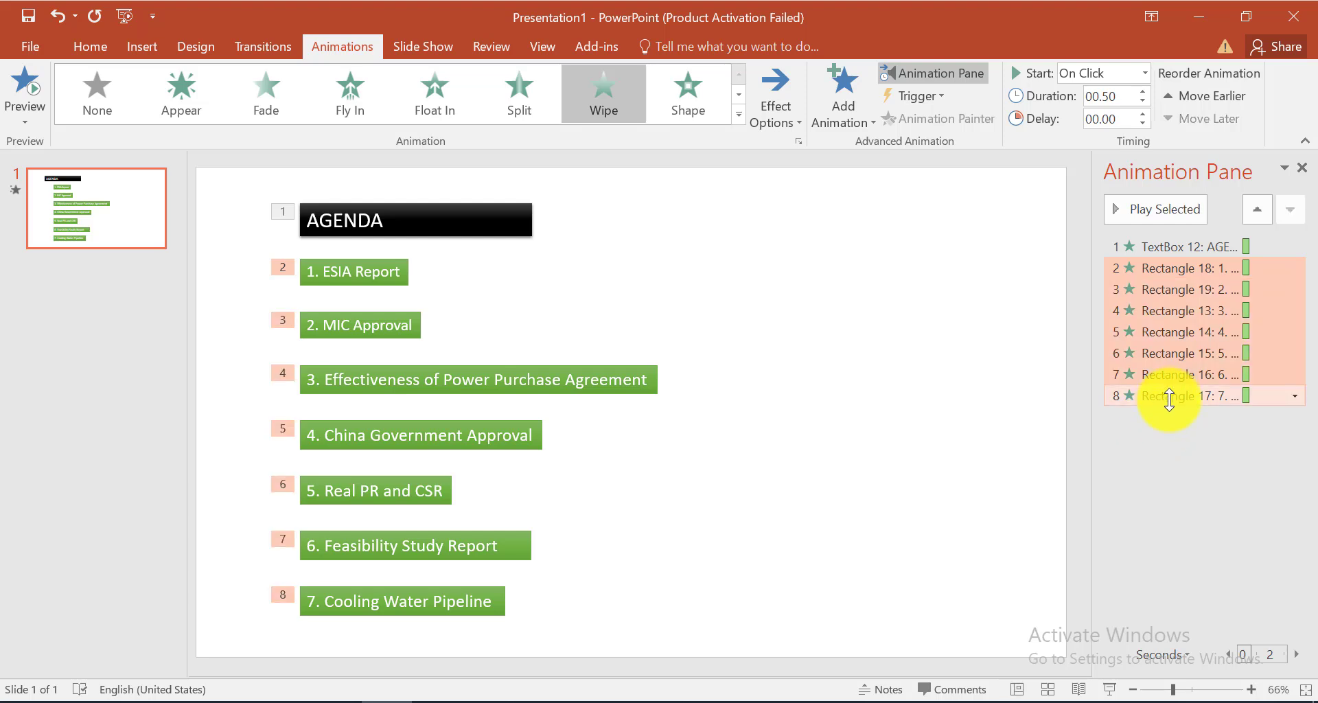
right_click(1164, 331)
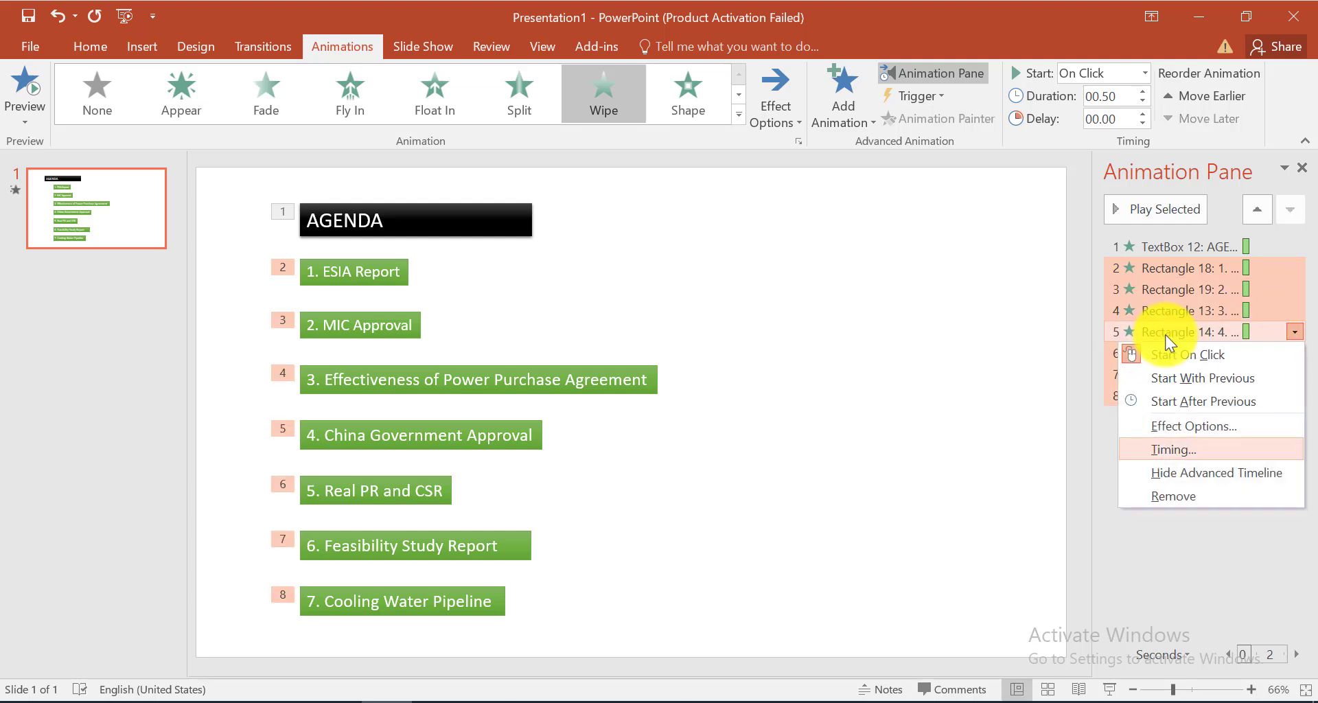
left_click(1213, 426)
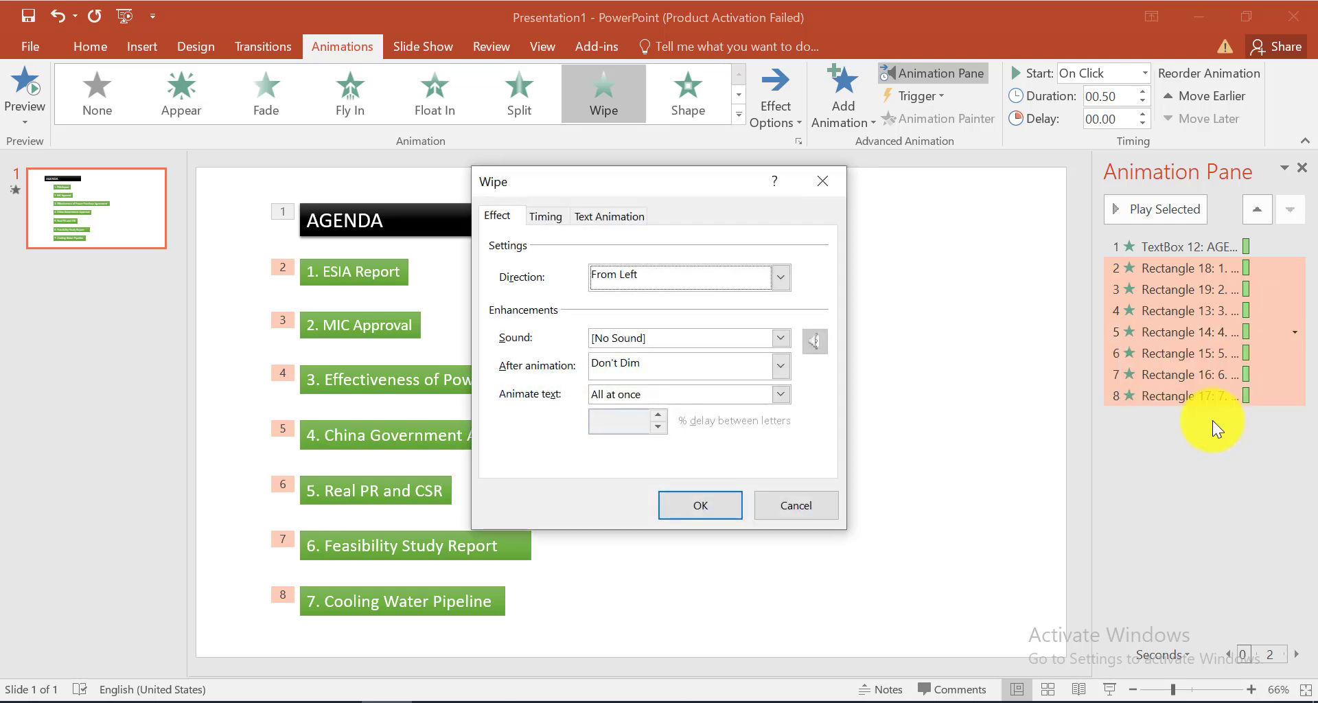
left_click(683, 367)
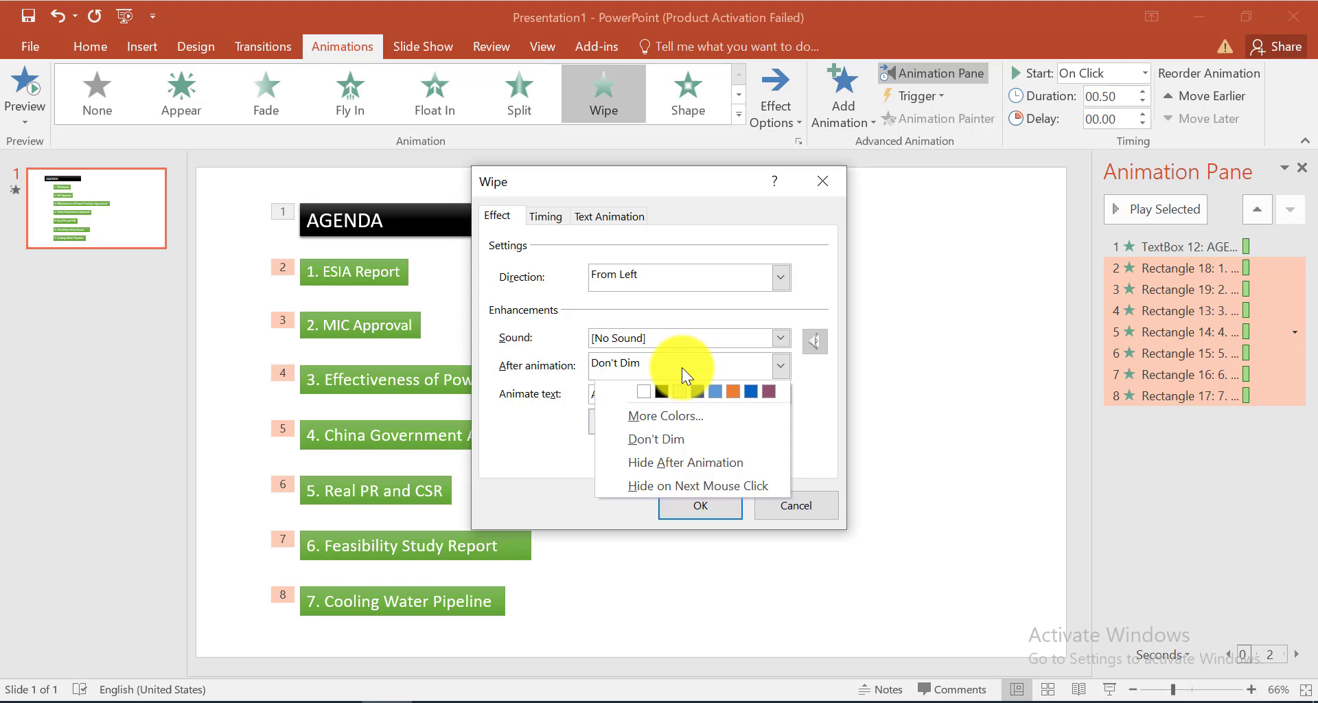
left_click(680, 394)
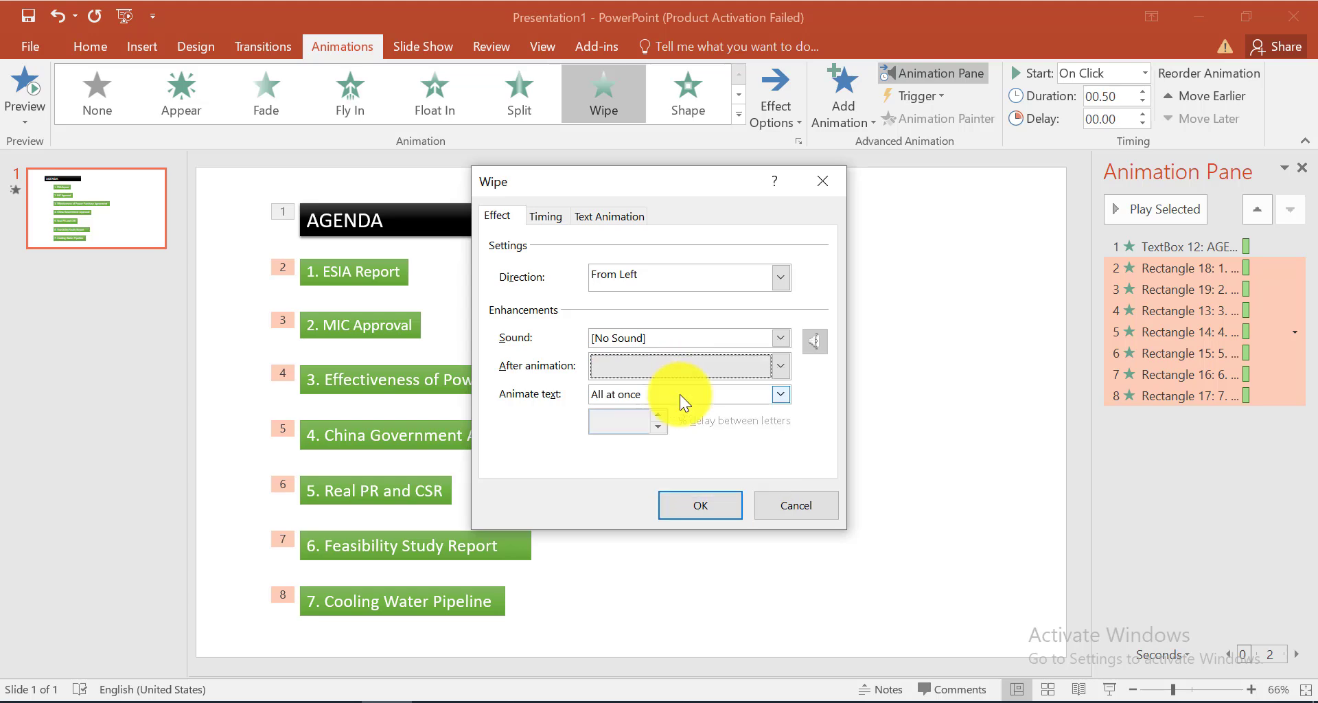
Set the duration of the seven agenda item animations to 2 seconds (Medium) and apply the settings
left_click(551, 216)
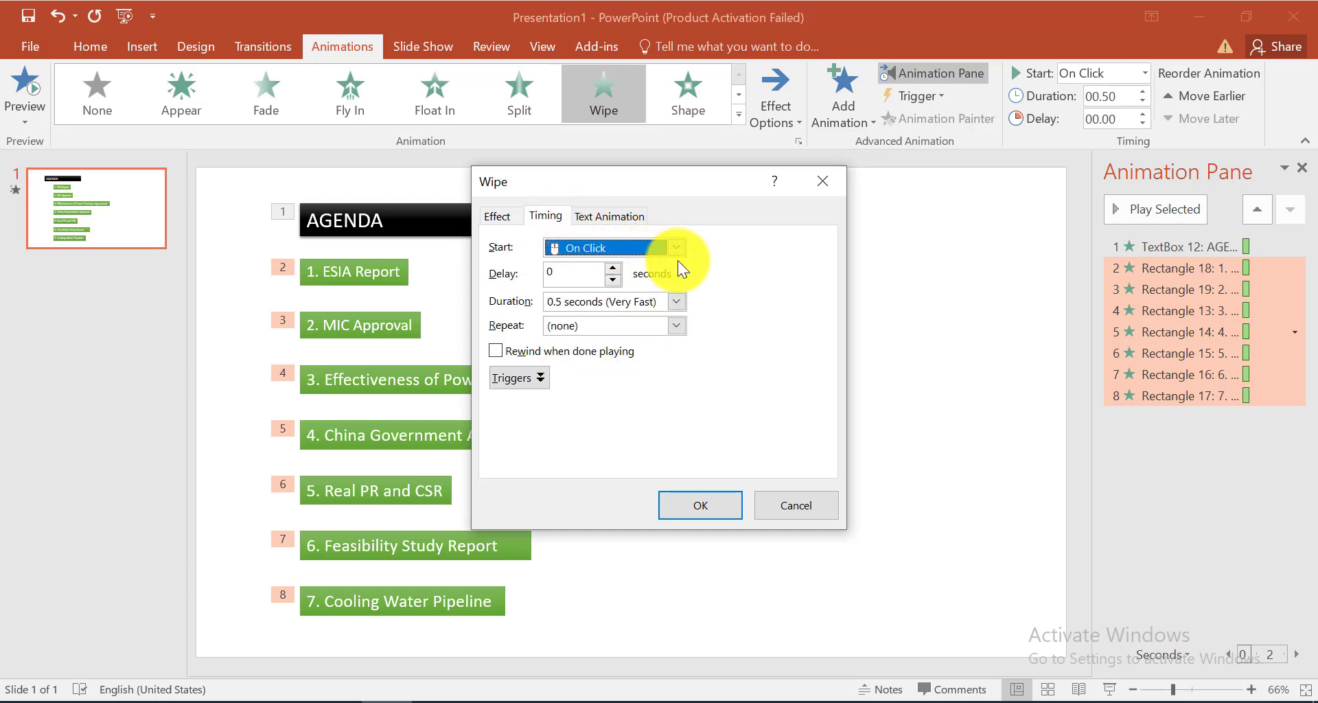
left_click(676, 302)
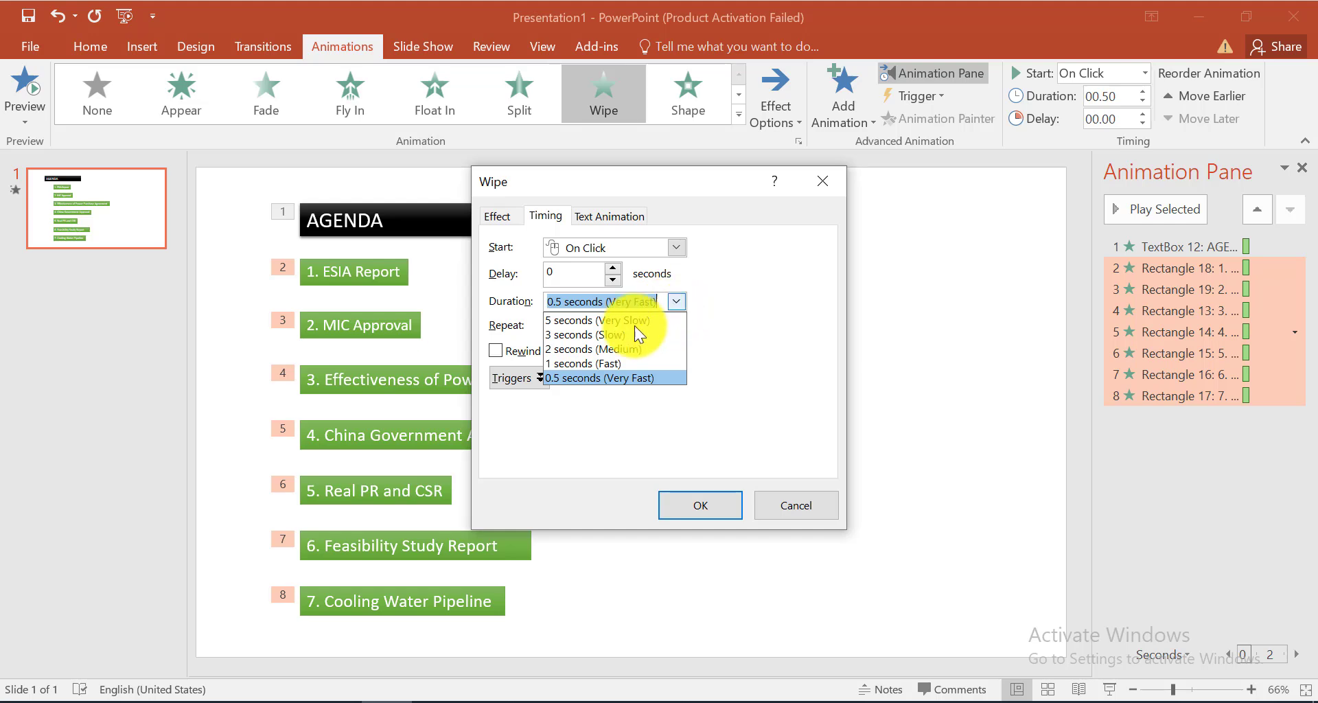
left_click(591, 347)
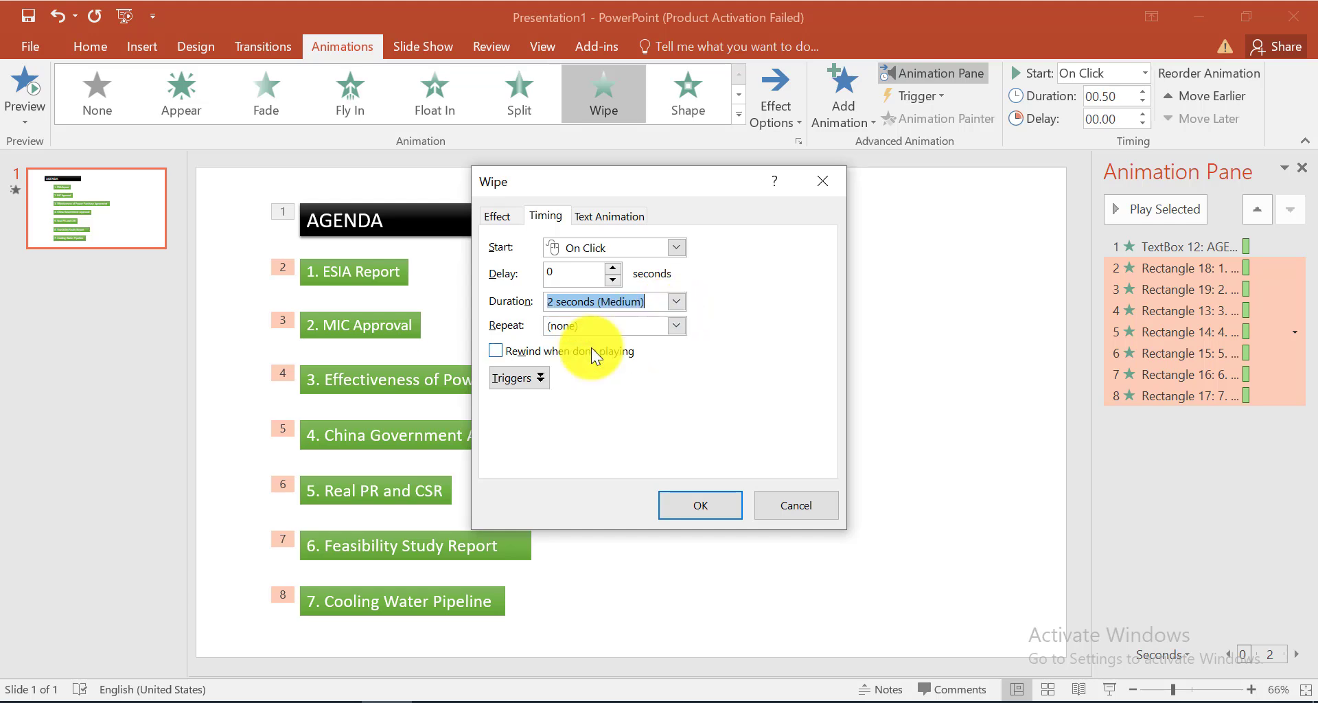
left_click(699, 505)
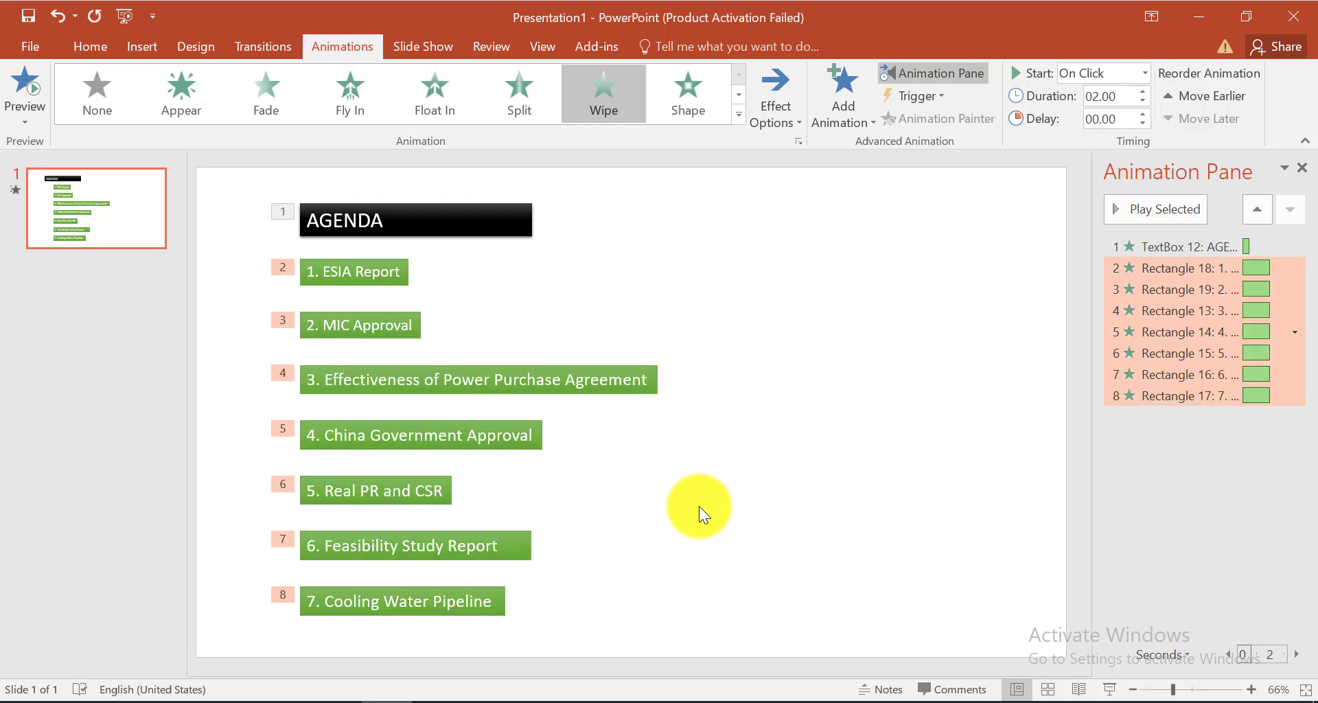
Change the after-animation behaviour of the seven agenda item animations to Hide on Next Mouse Click
right_click(1130, 272)
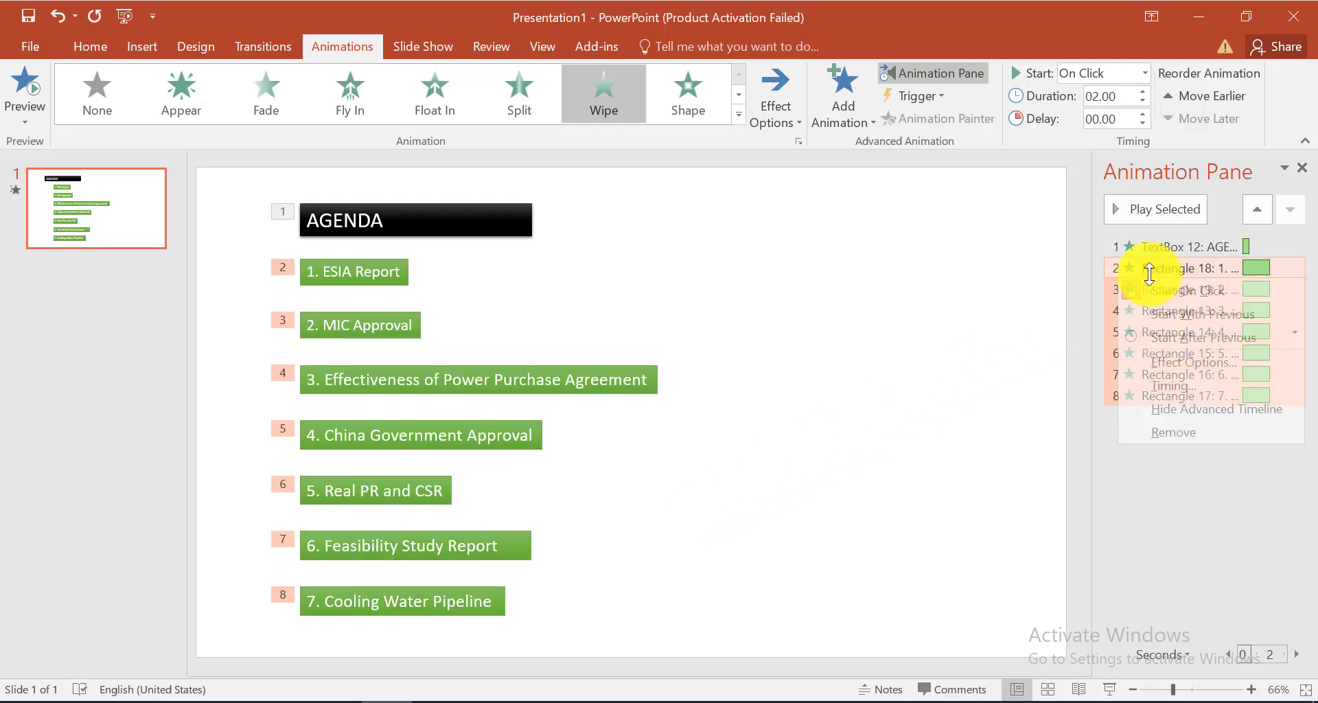
left_click(1161, 362)
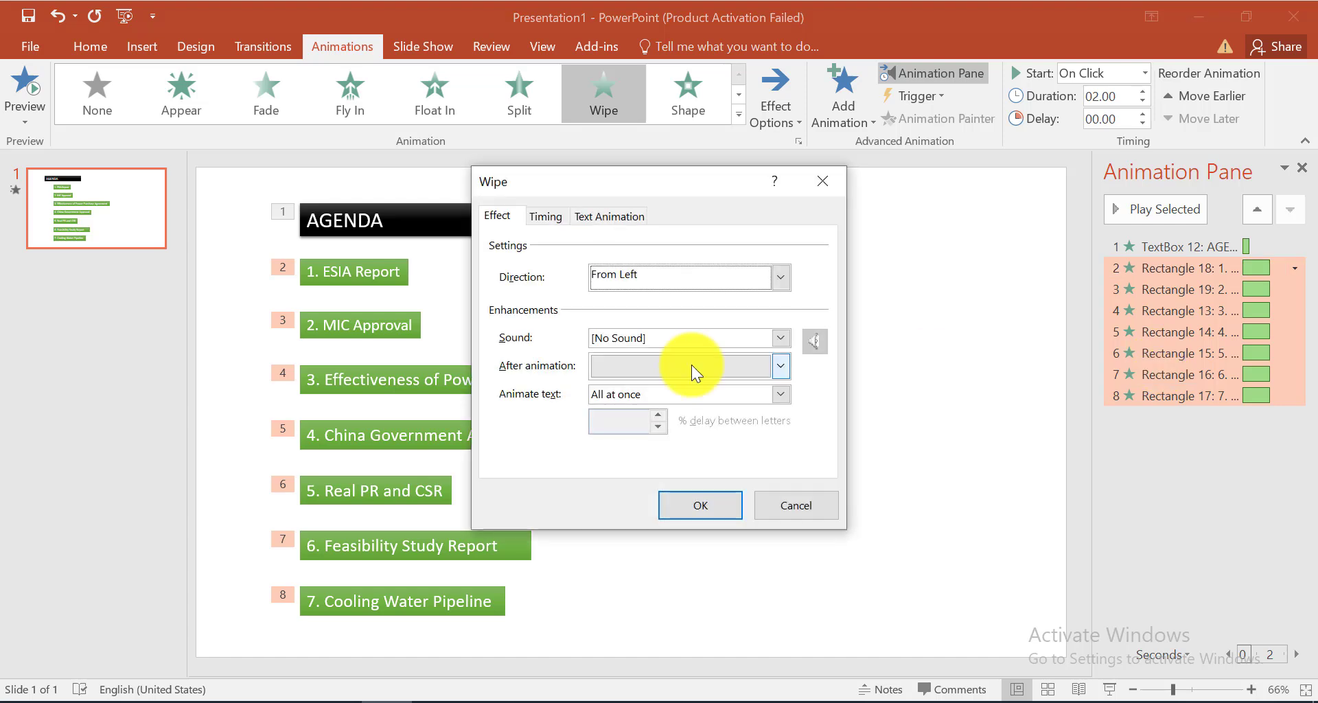
left_click(780, 365)
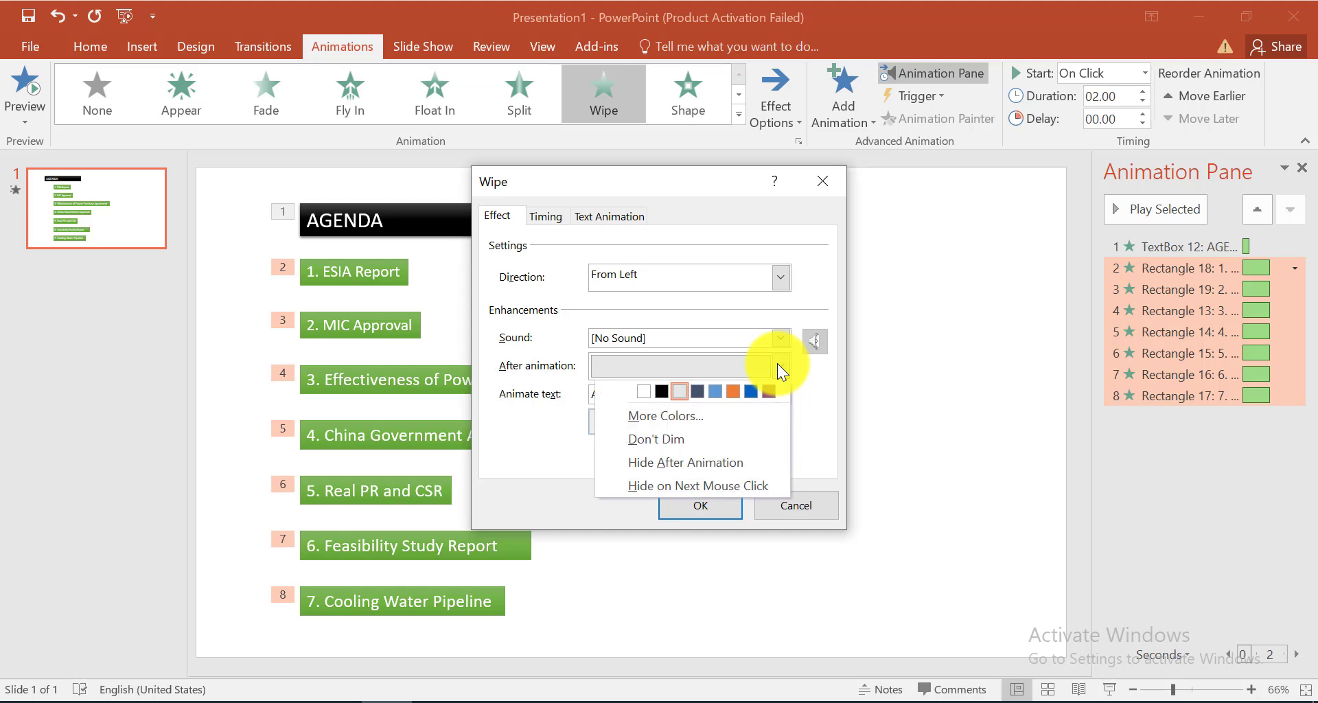
key("Down")
key("Down")
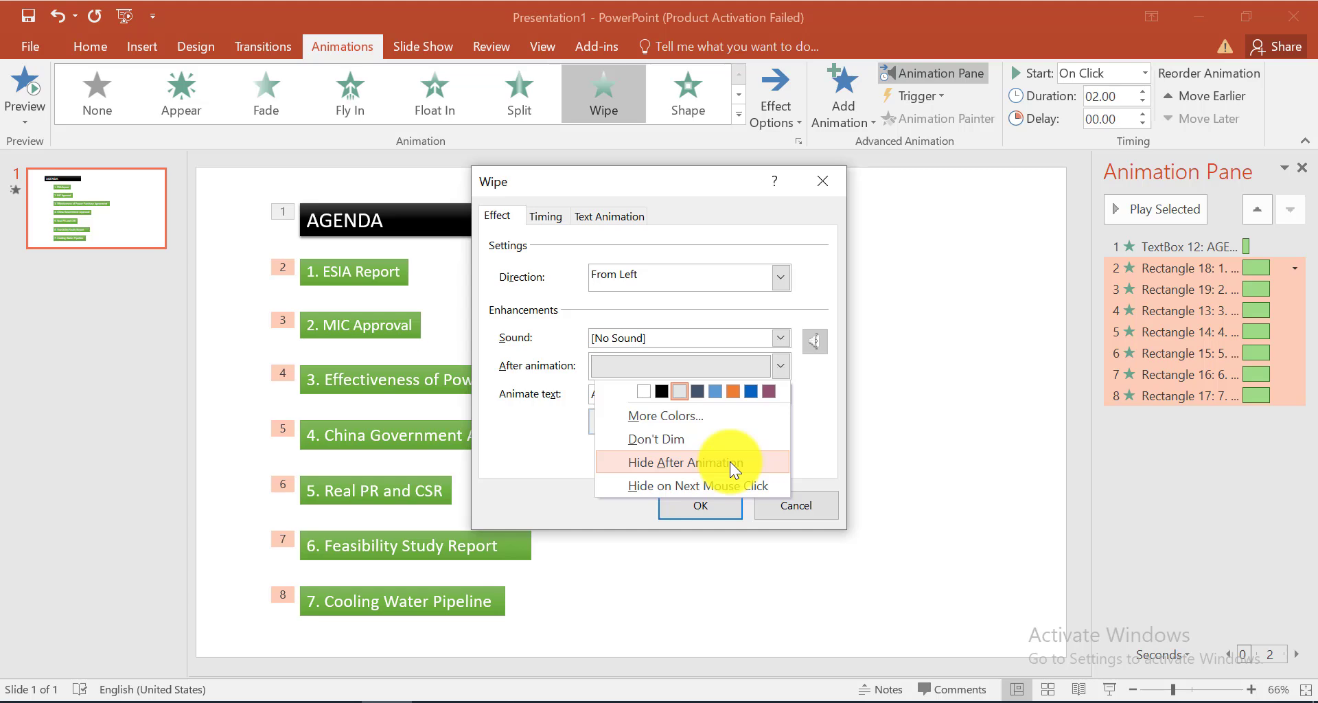
key("Down")
left_click(730, 485)
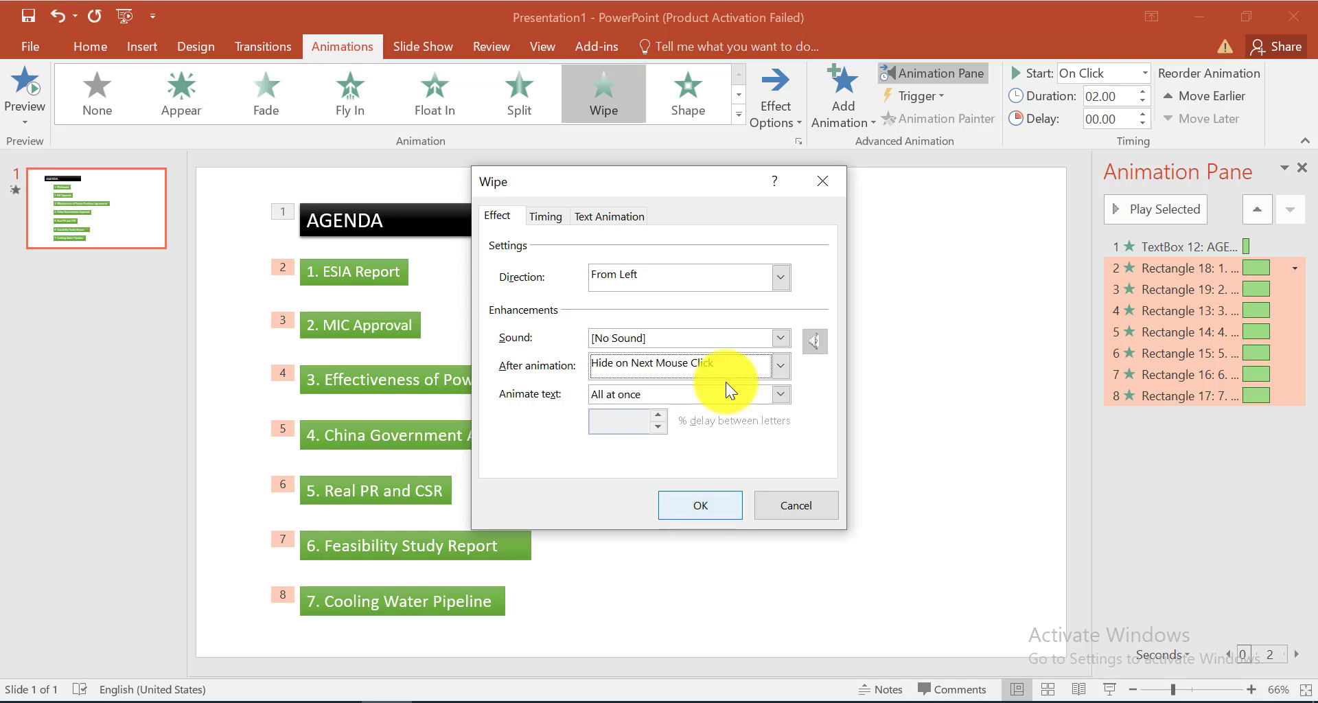
left_click(547, 217)
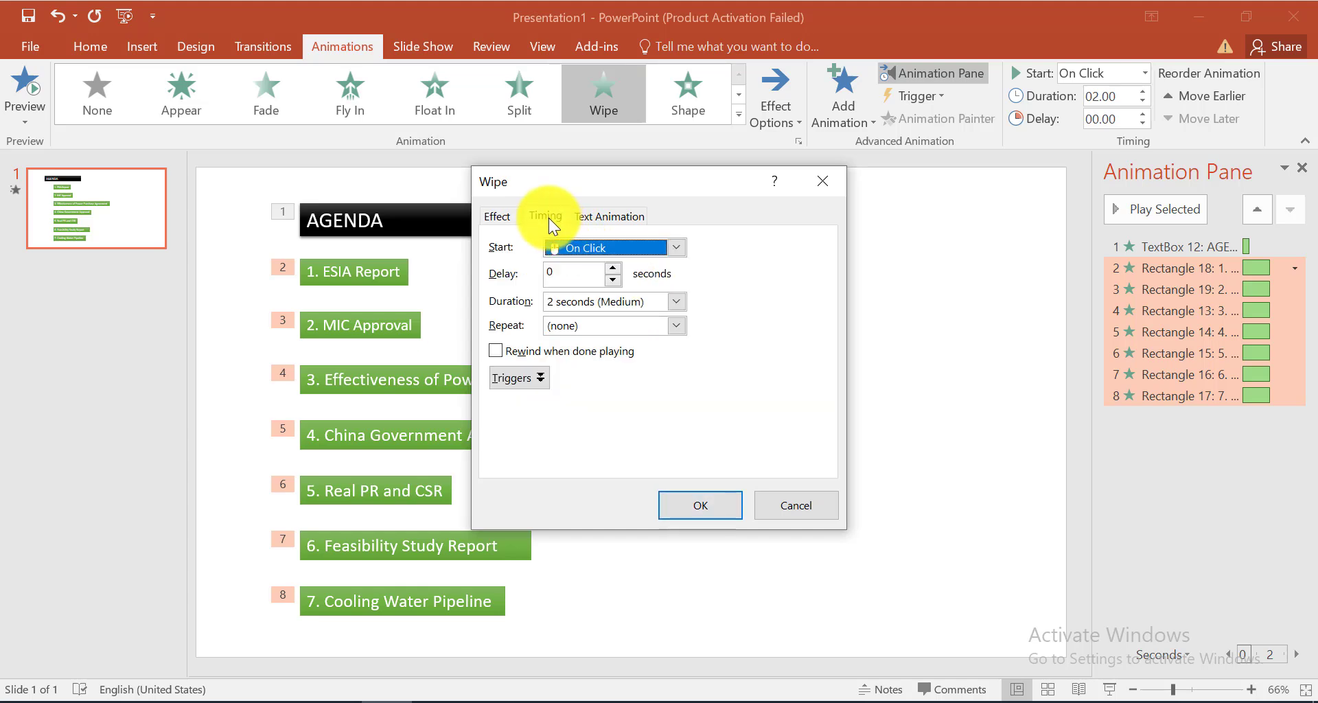
left_click(610, 217)
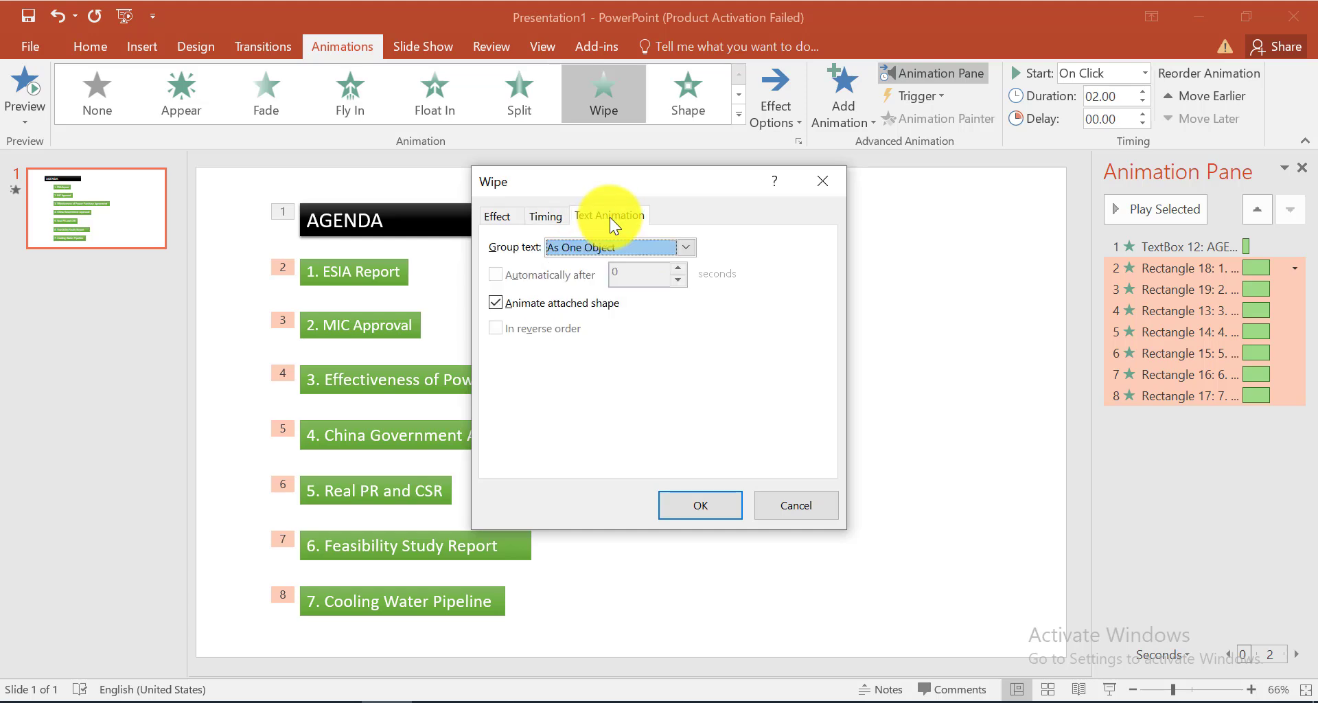
left_click(707, 511)
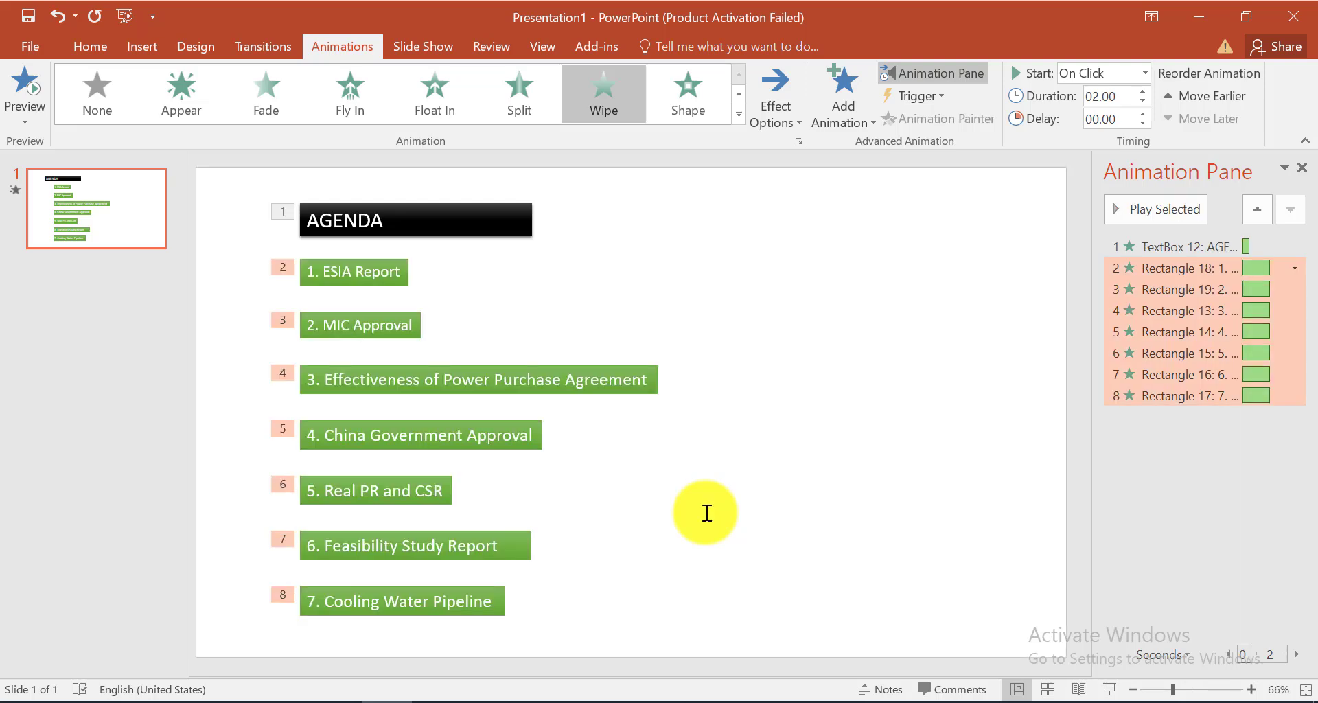
Set the AGENDA title's Wipe animation duration to 2 seconds
left_click(376, 206)
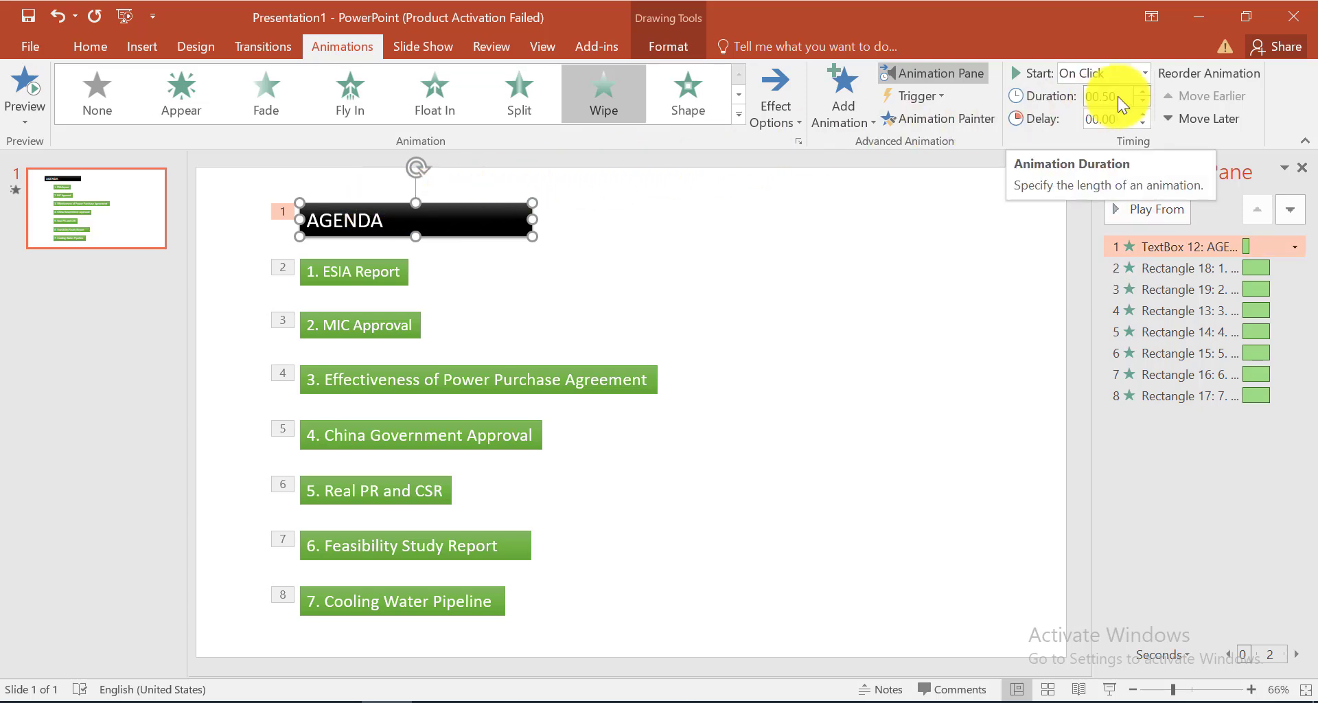
left_click(1144, 92)
left_click(1144, 92)
left_click(1144, 91)
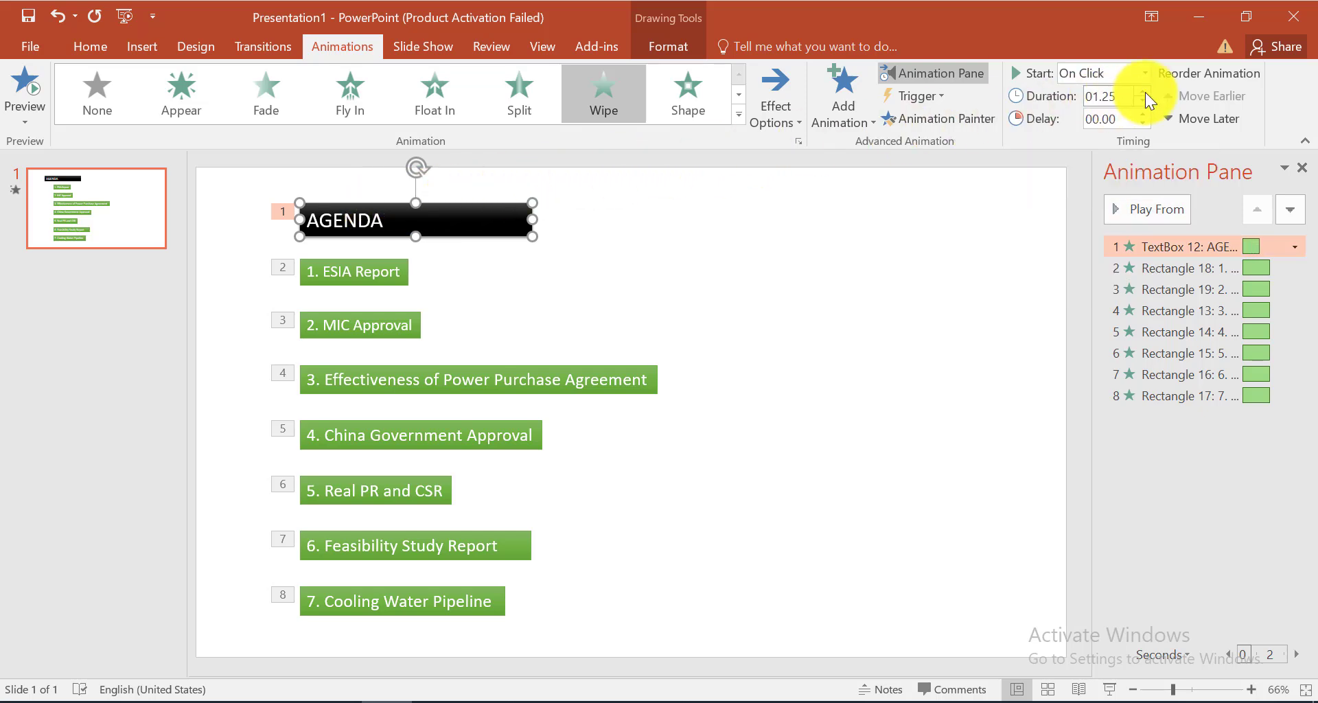
left_click(1144, 91)
left_click(1144, 91)
left_click(1144, 92)
Set the after-animation colour to white for the Wipe animations of all seven agenda items, excluding the AGENDA title
left_click(1166, 285)
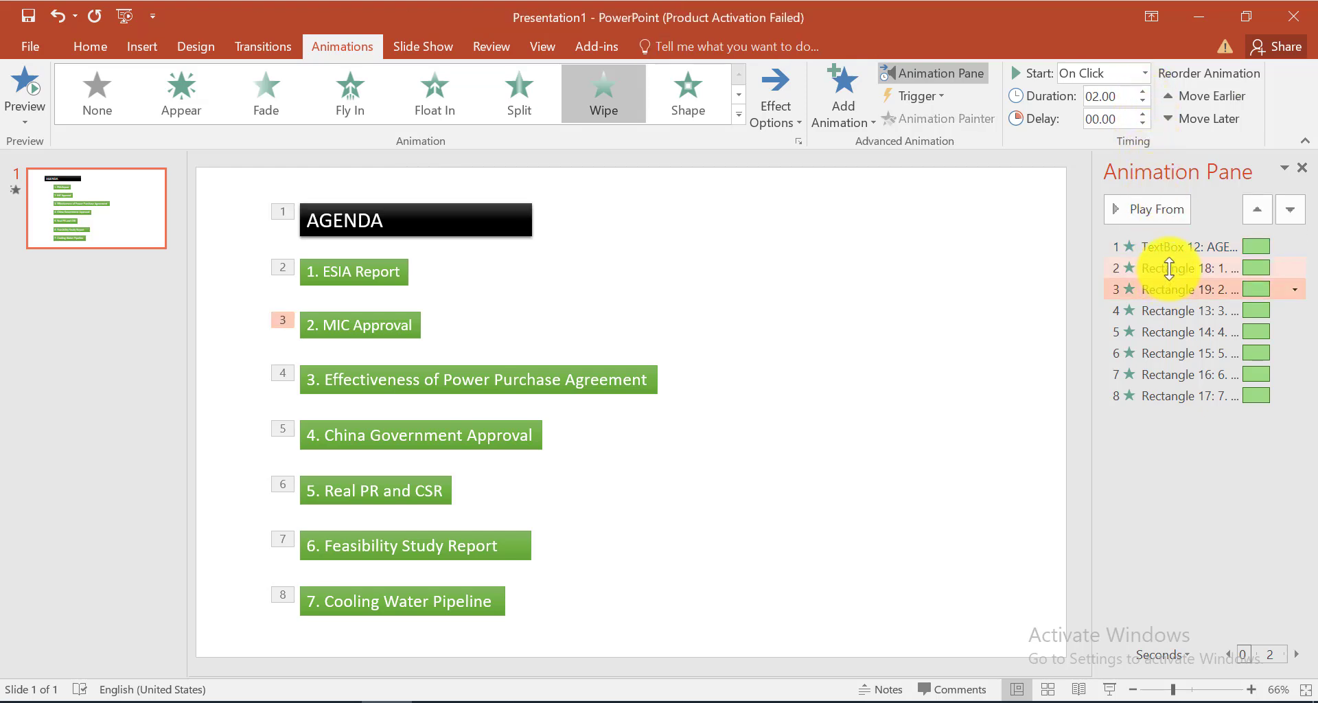
left_click(1169, 267)
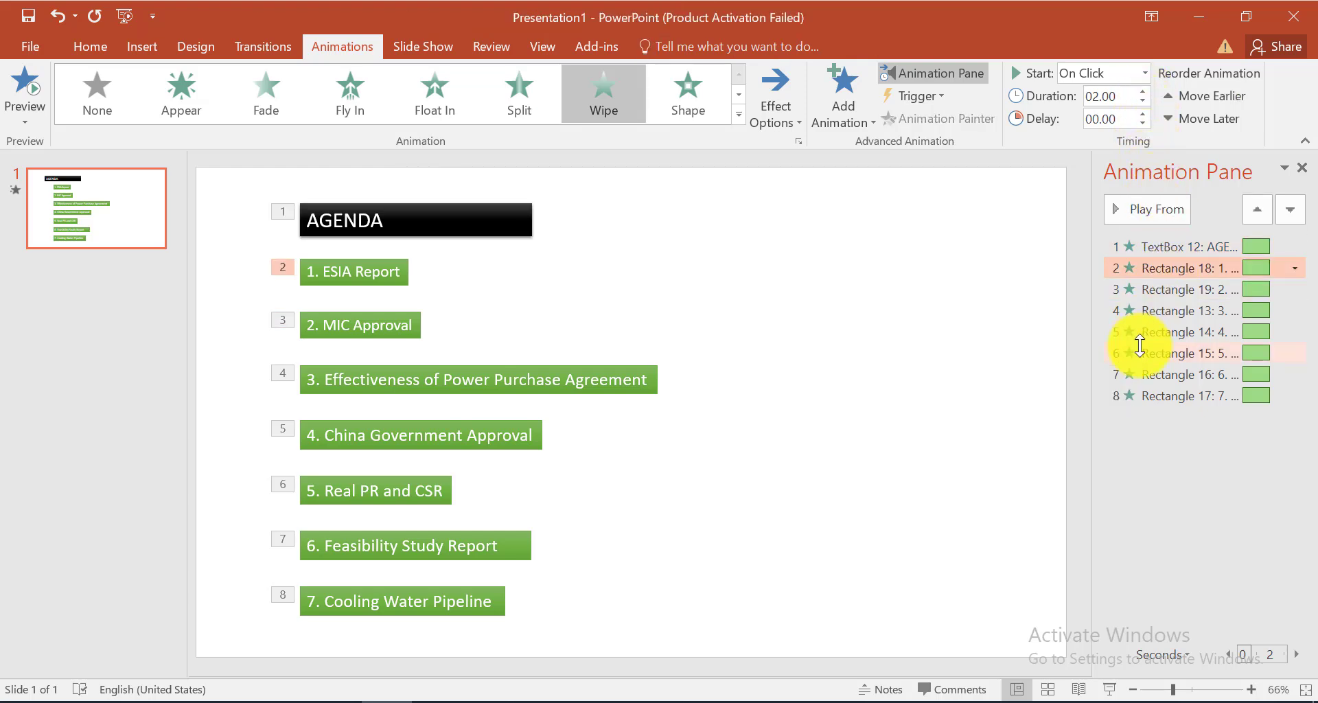
left_click(1177, 397, "shift")
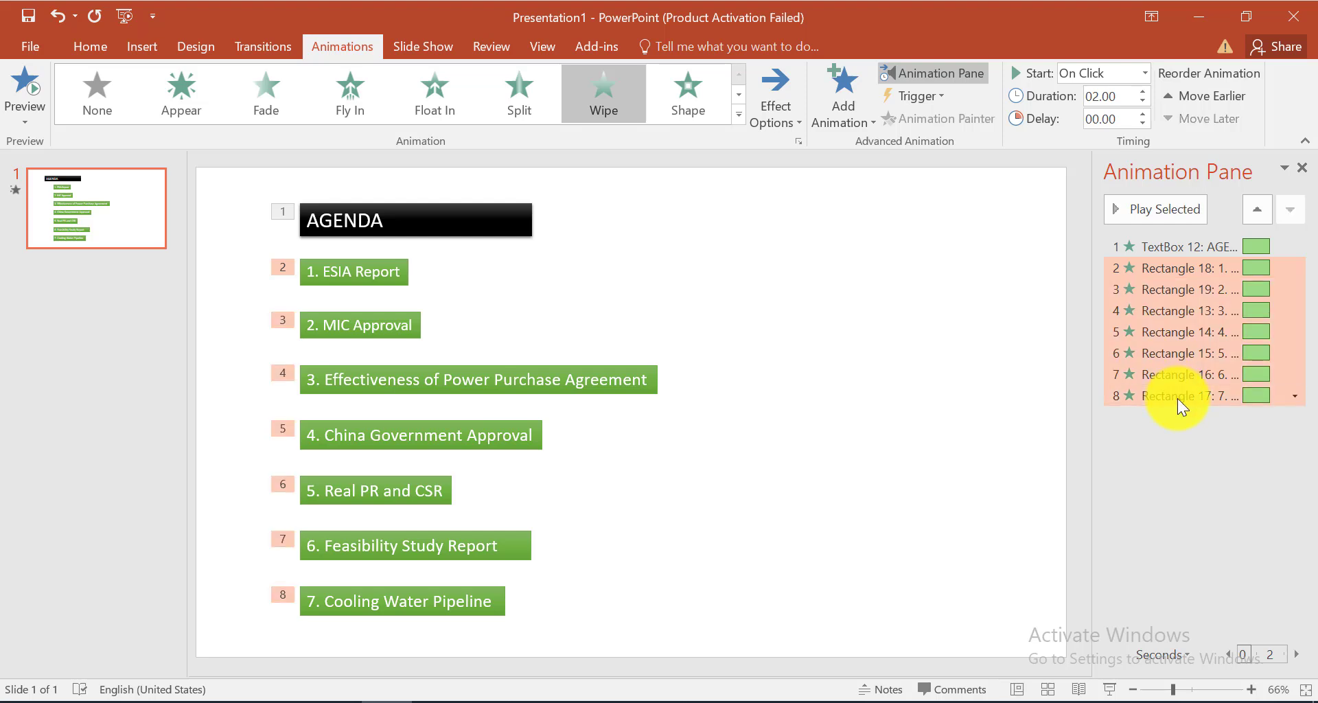
right_click(1163, 313)
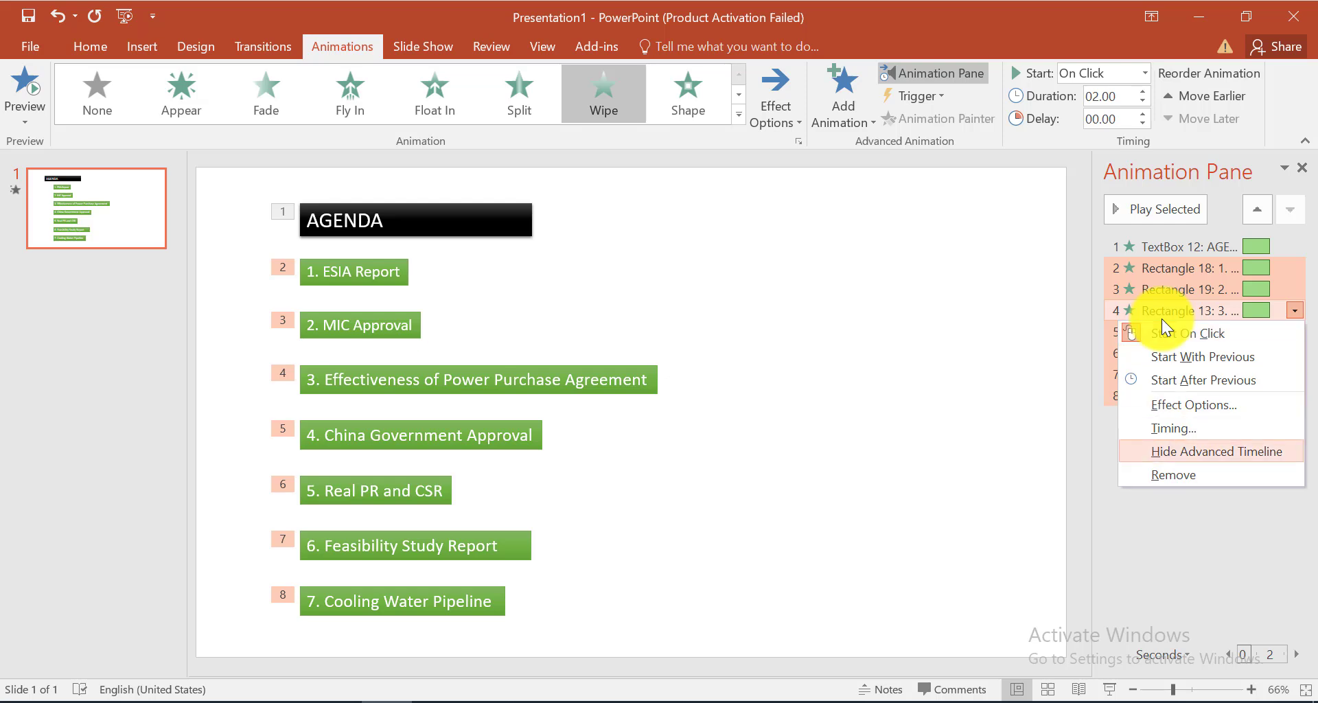
left_click(1213, 407)
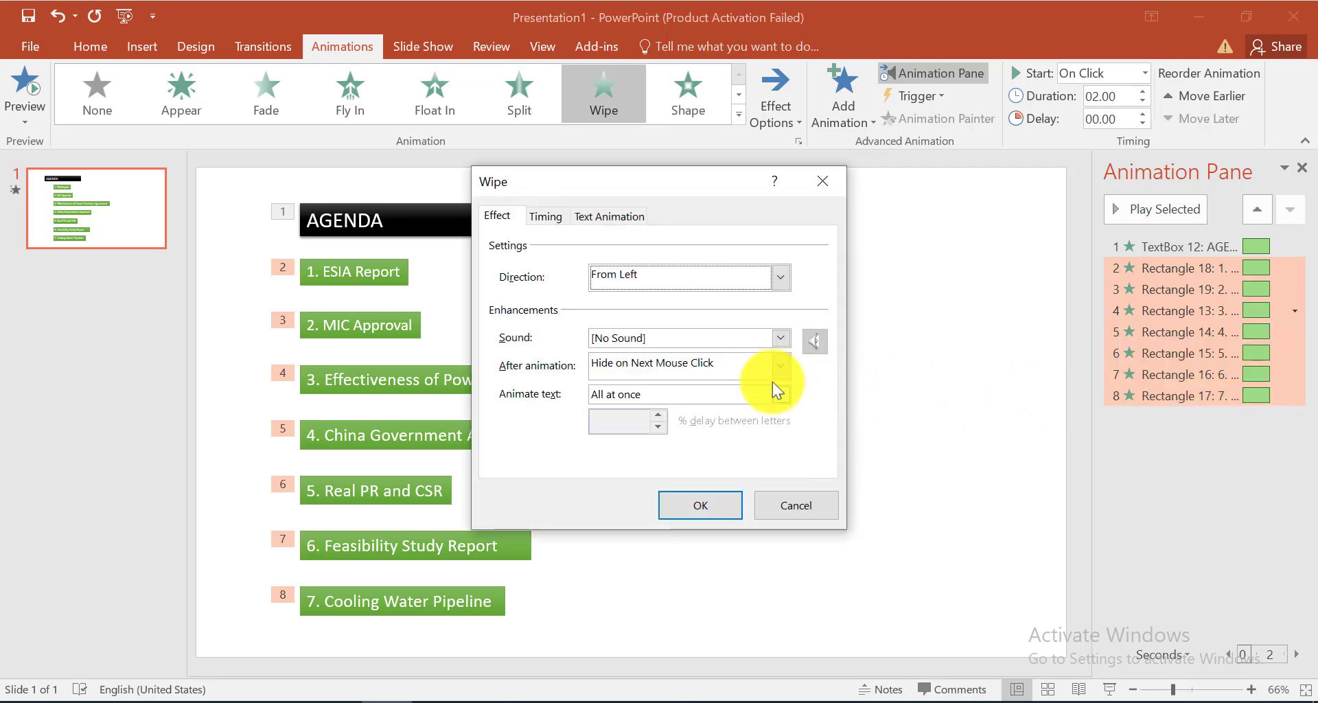
left_click(736, 365)
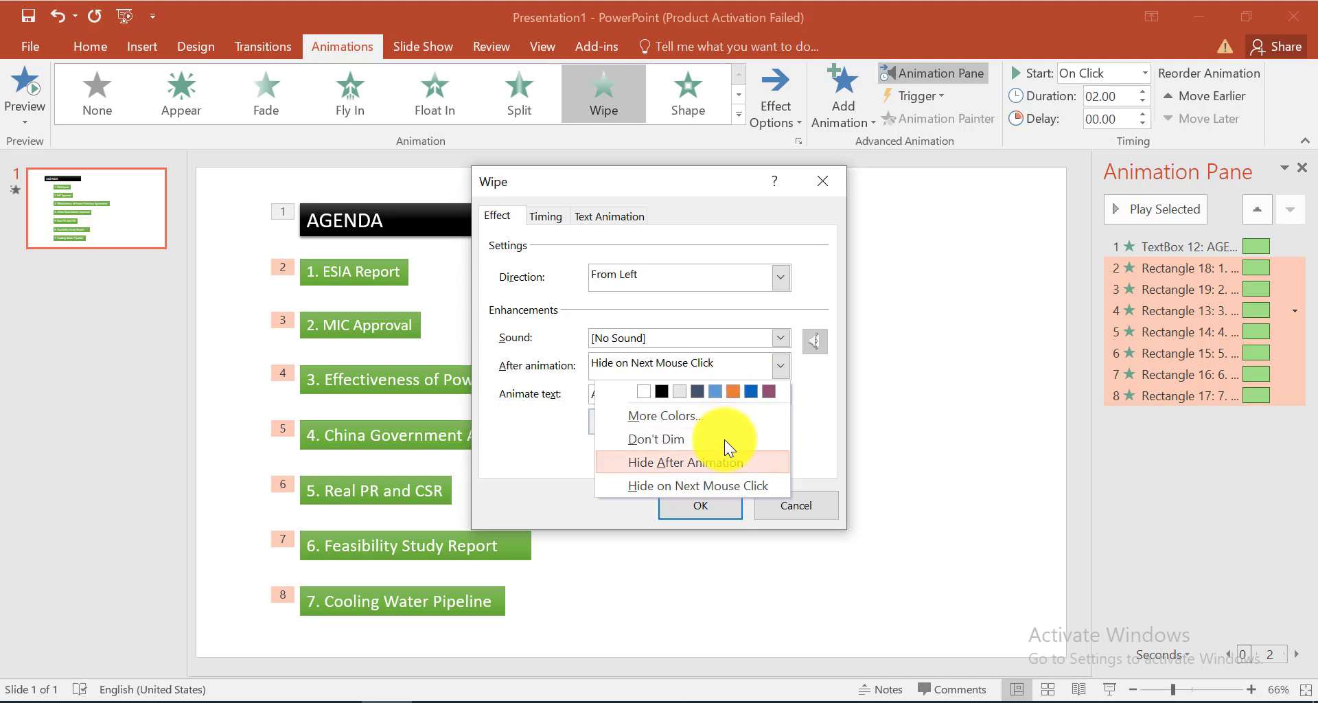
left_click(692, 418)
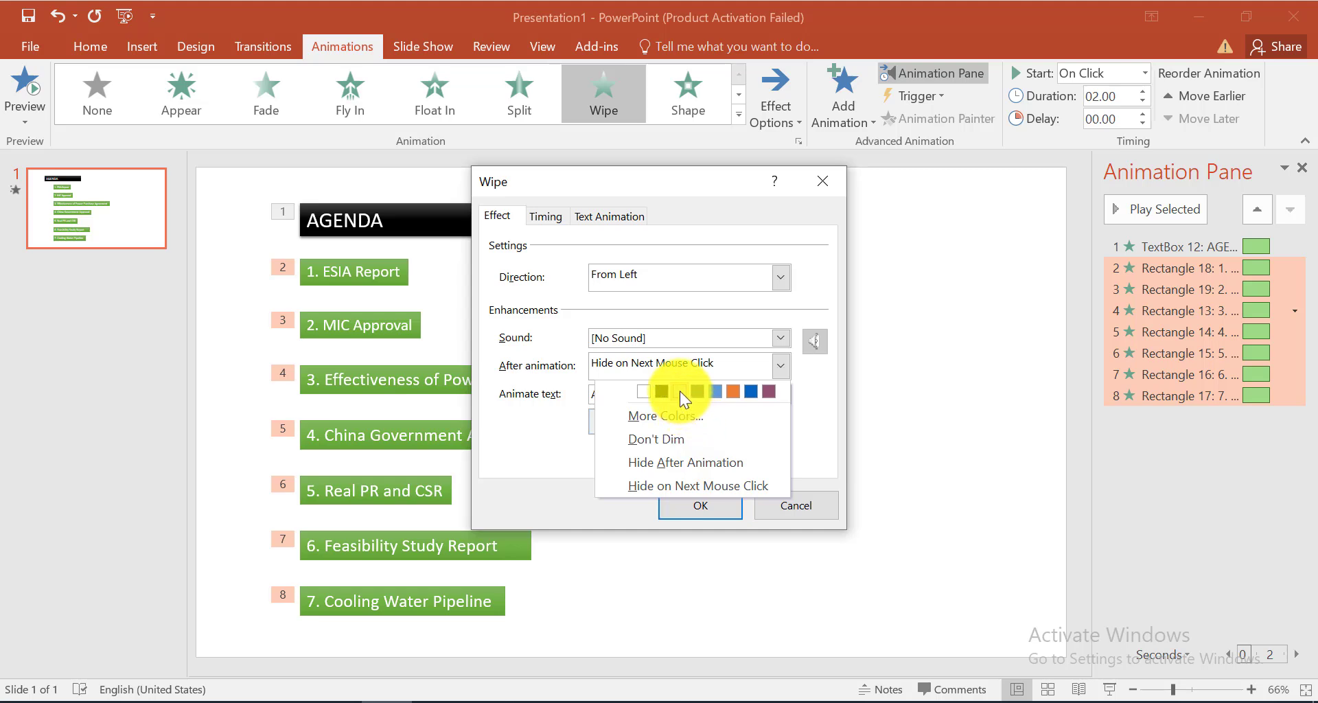
left_click(680, 391)
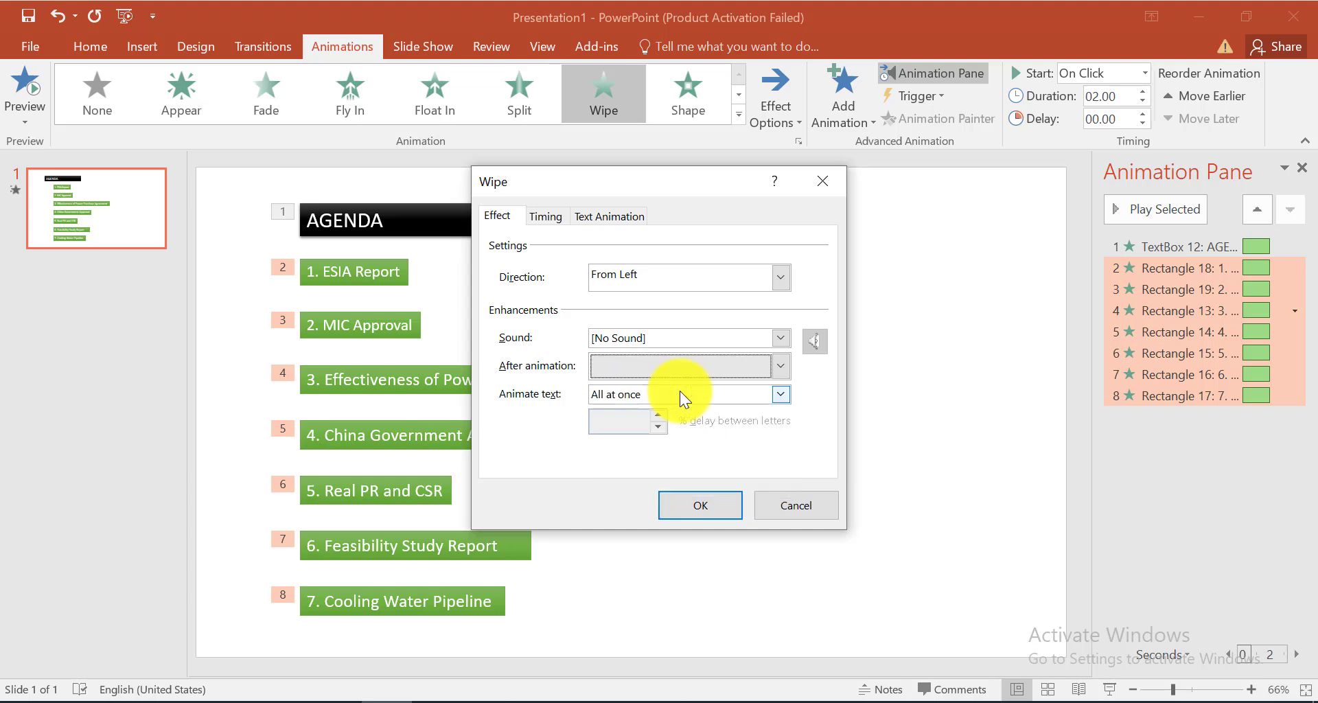
left_click(779, 364)
left_click(645, 393)
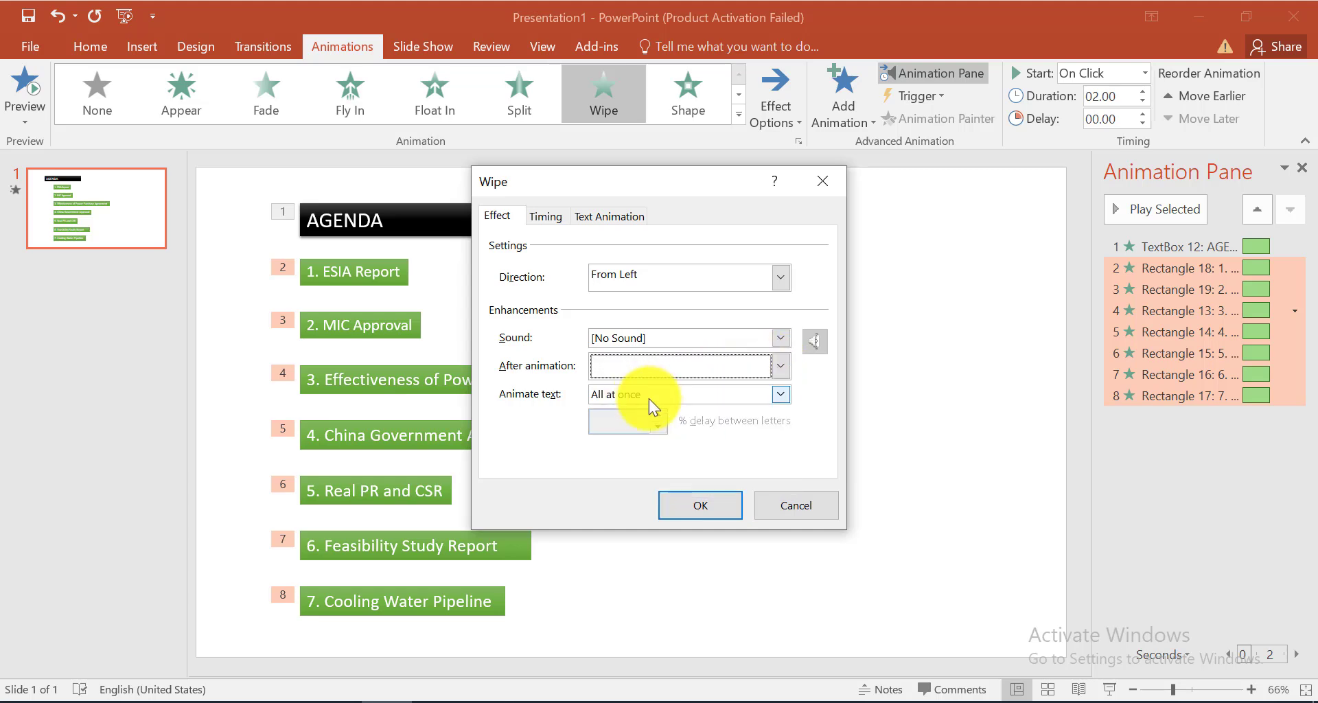
left_click(717, 506)
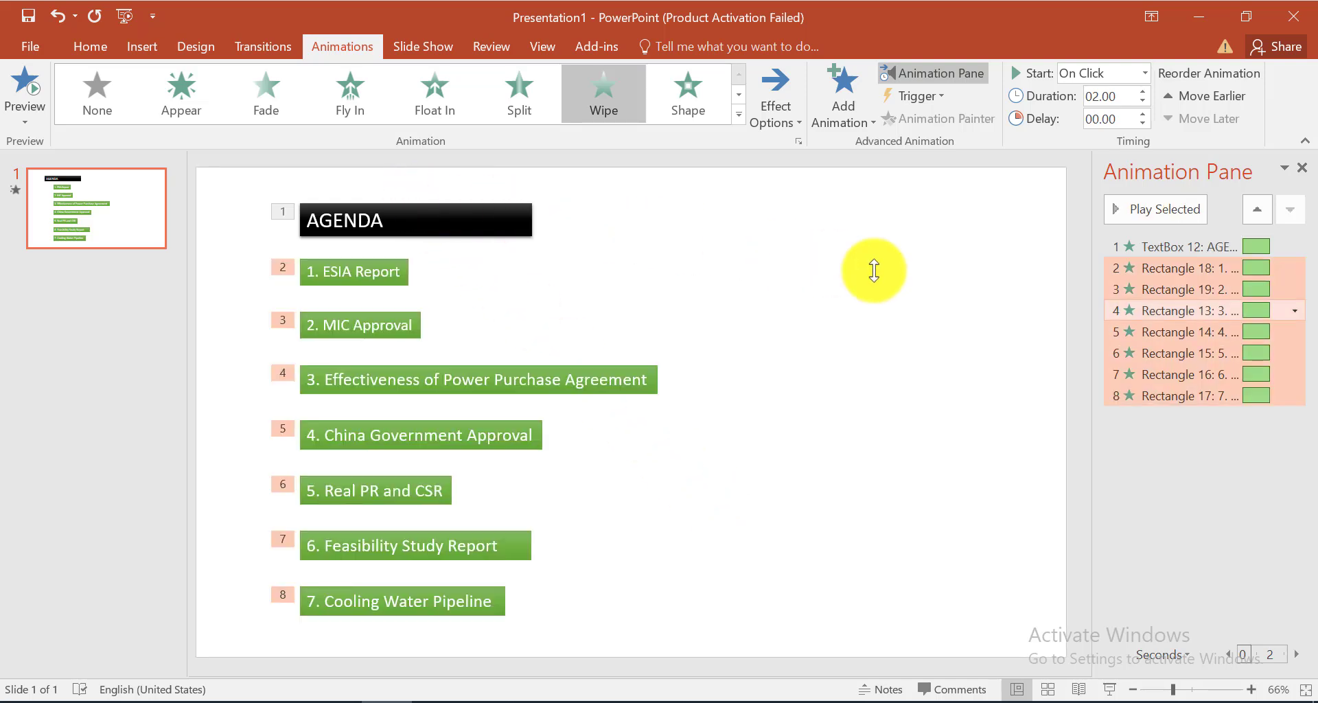
Change the after-animation colour of the seven agenda item animations to a custom light blue, RGB 204, 236, 255
right_click(1146, 313)
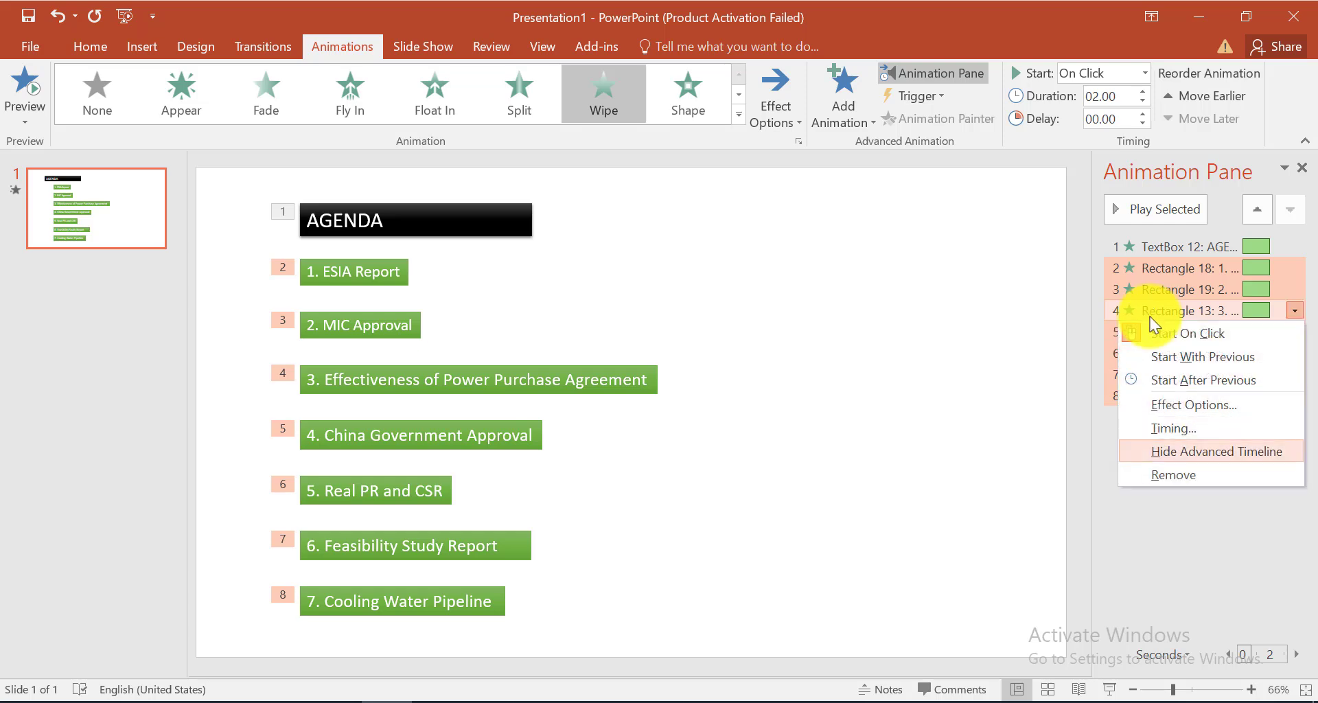
left_click(1181, 402)
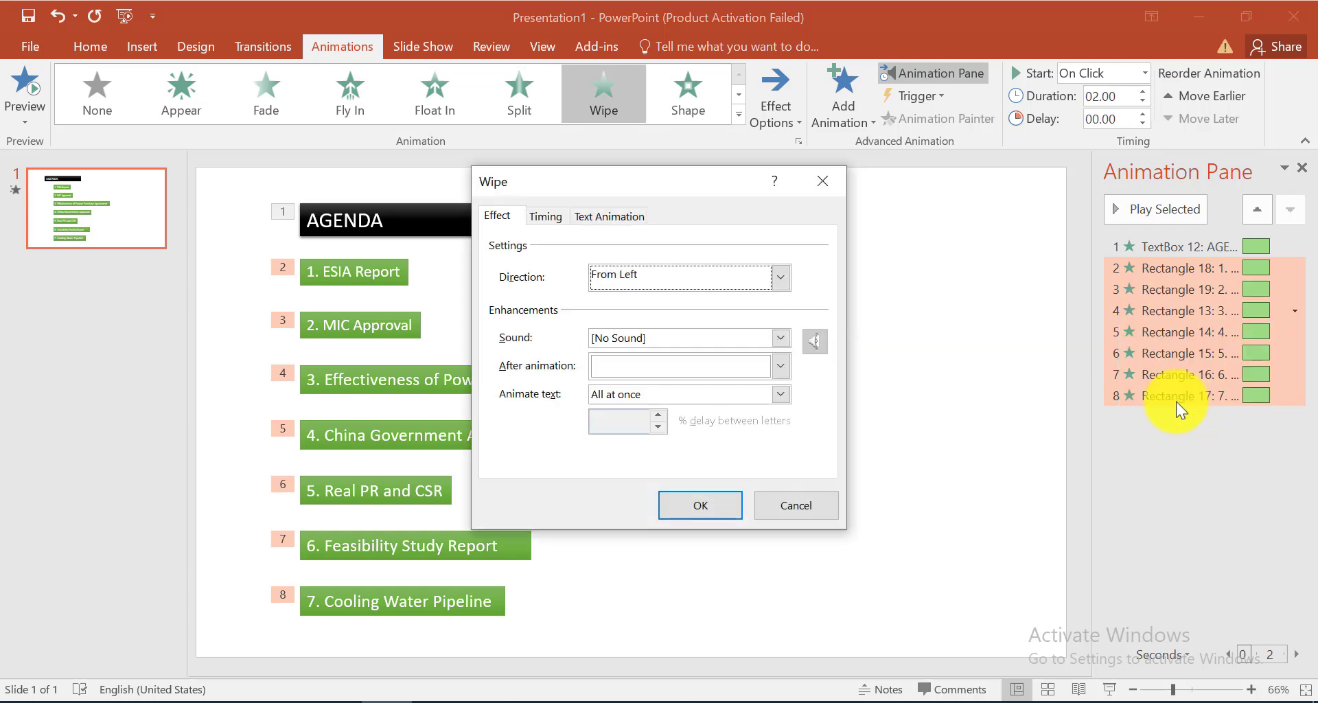
left_click(649, 363)
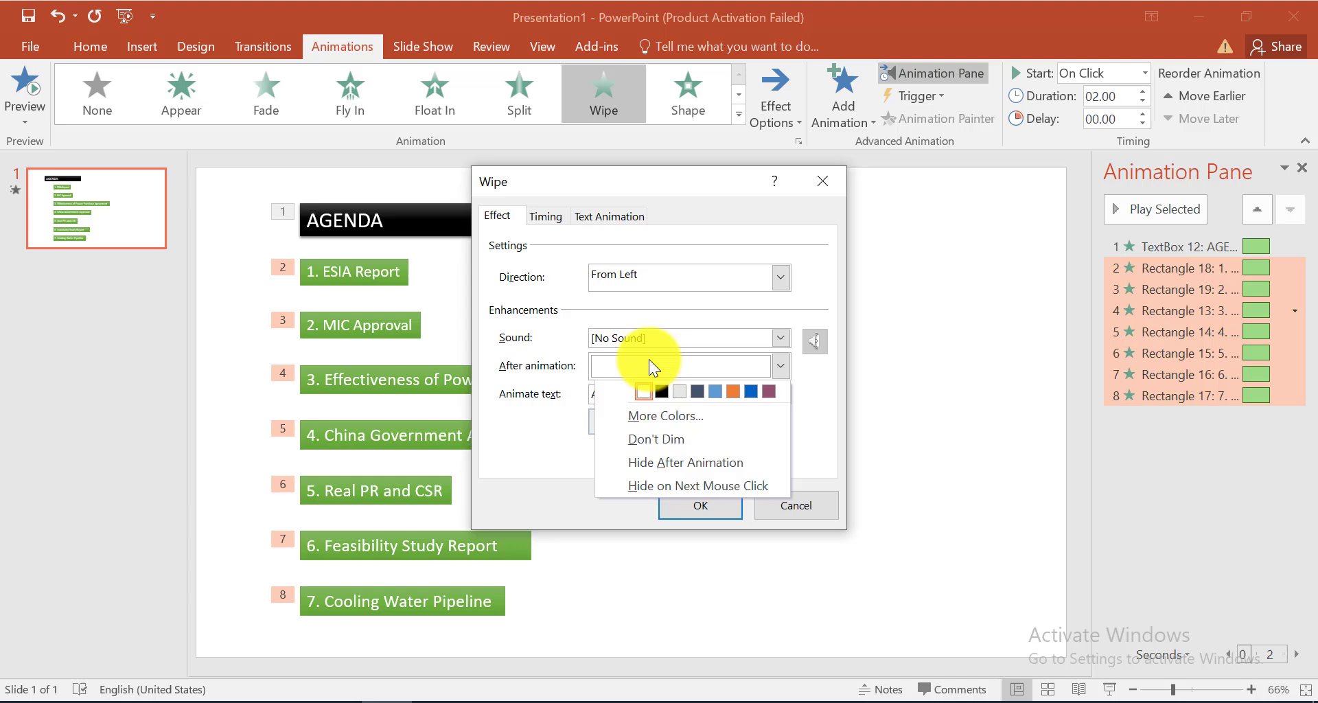
left_click(677, 413)
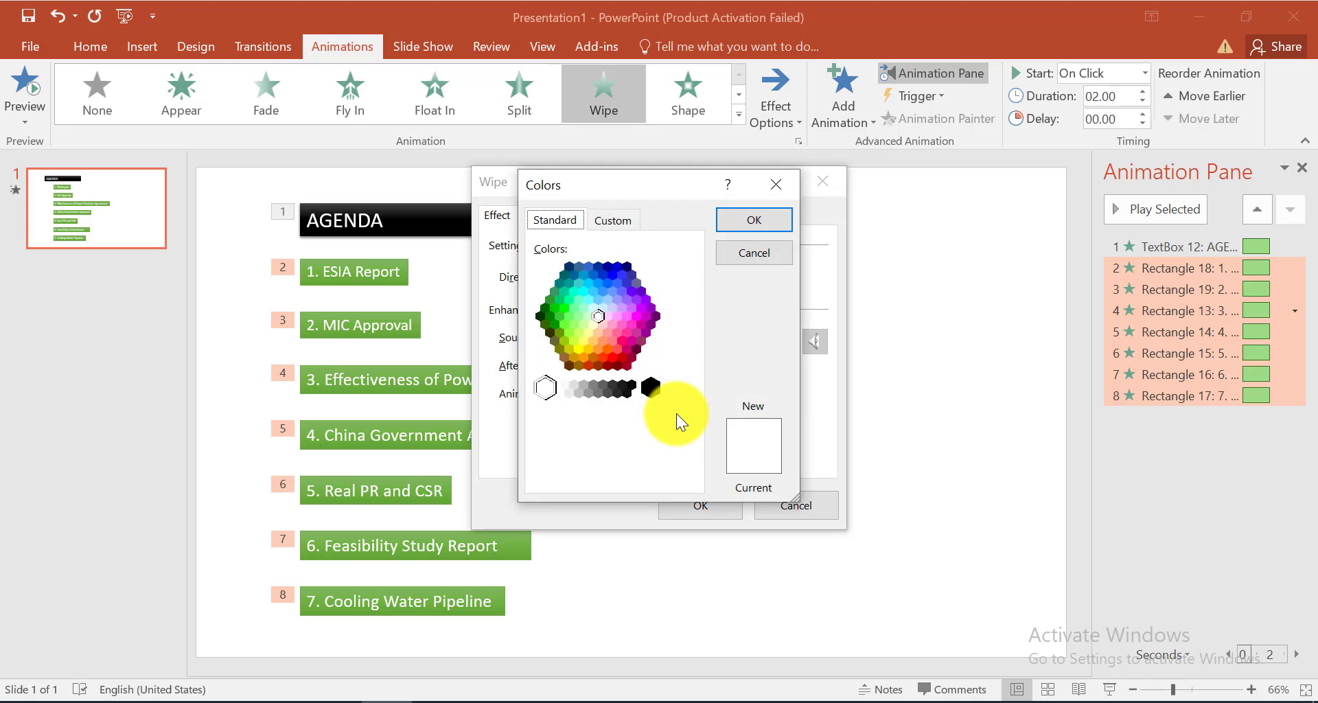
left_click(603, 309)
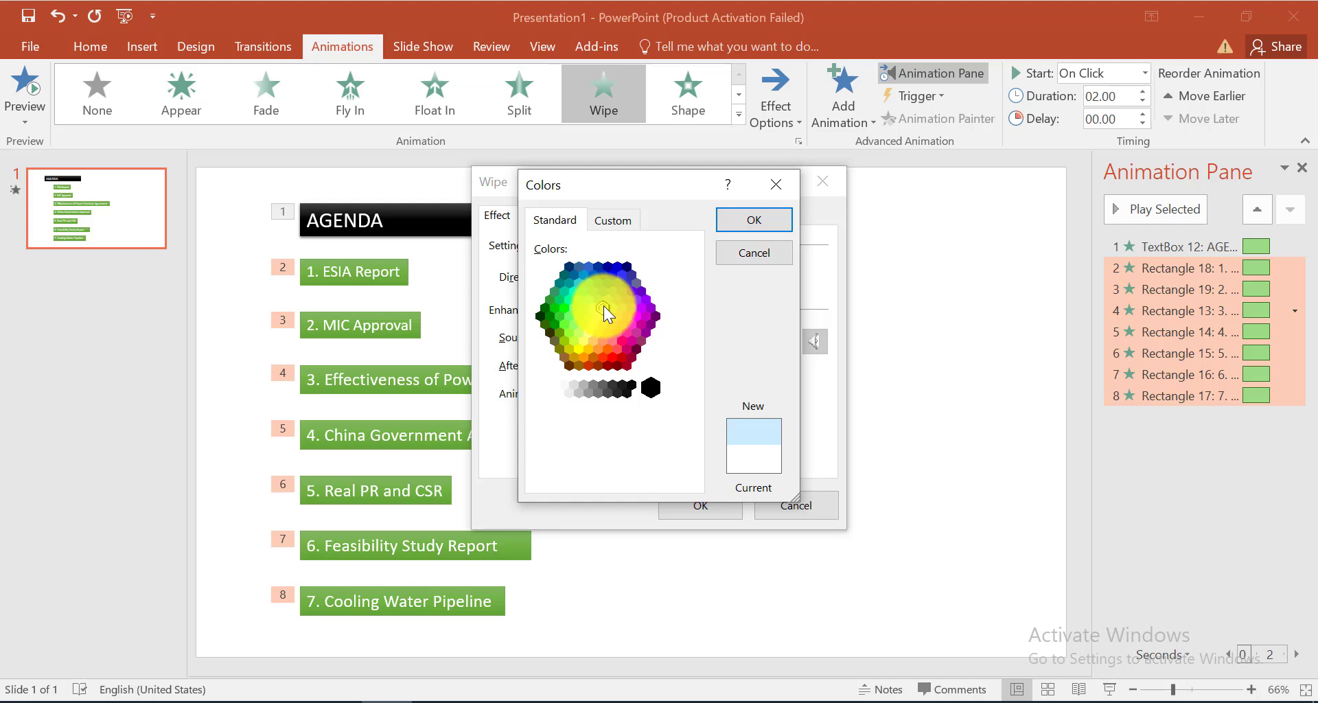
left_click(613, 221)
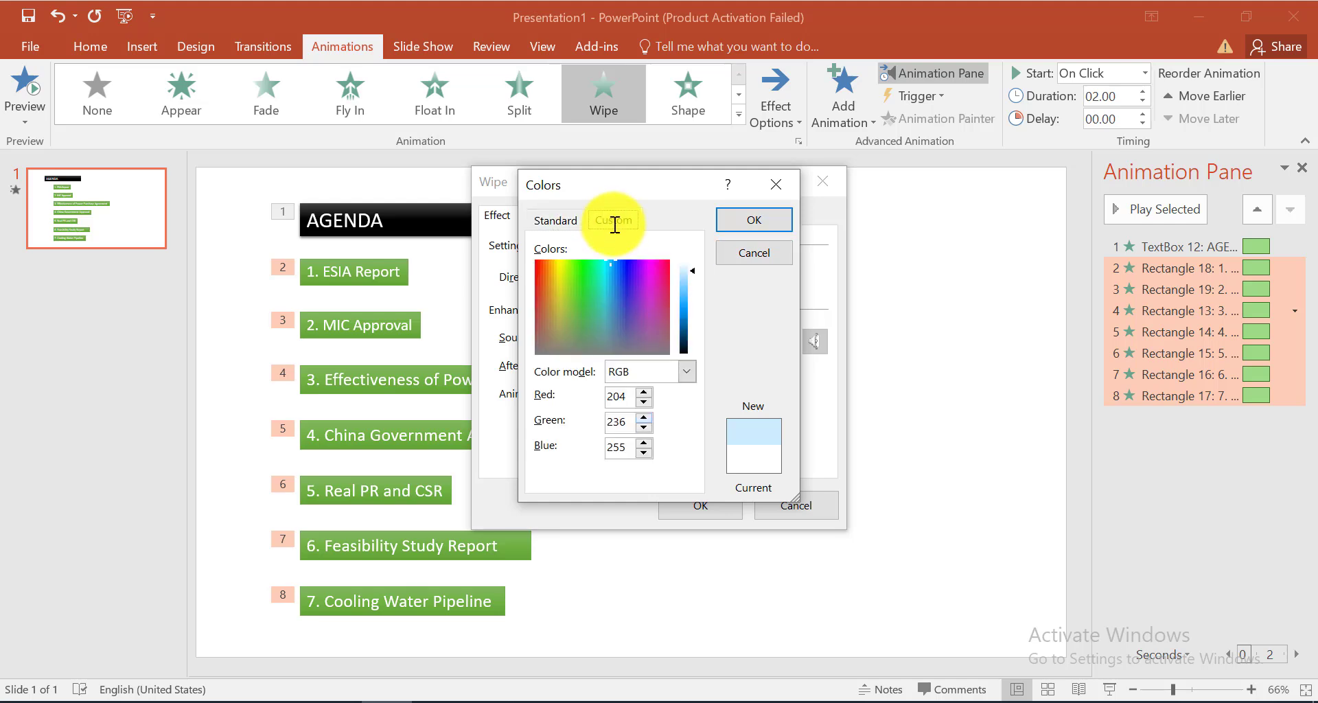
left_click(757, 225)
left_click(727, 505)
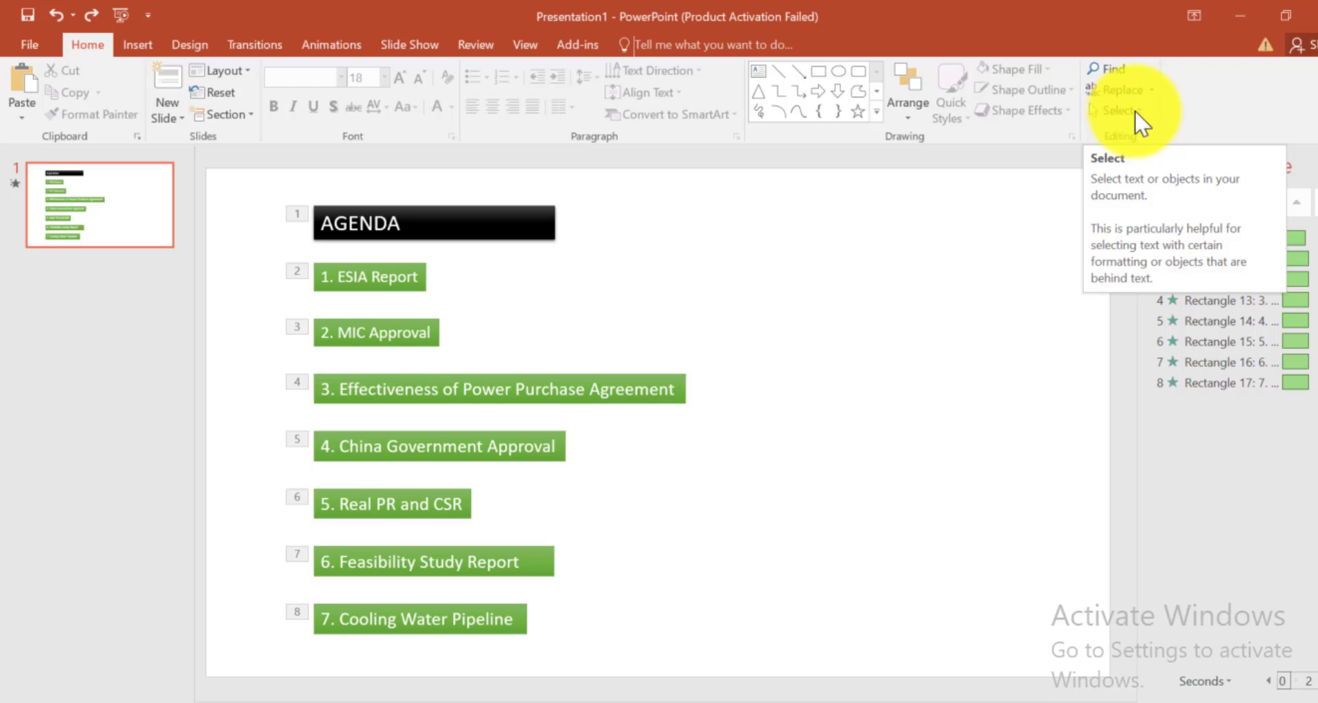
Display the list of the slide's selectable objects and open the name of the "2. MIC Approval" rectangle for editing
left_click(1136, 109)
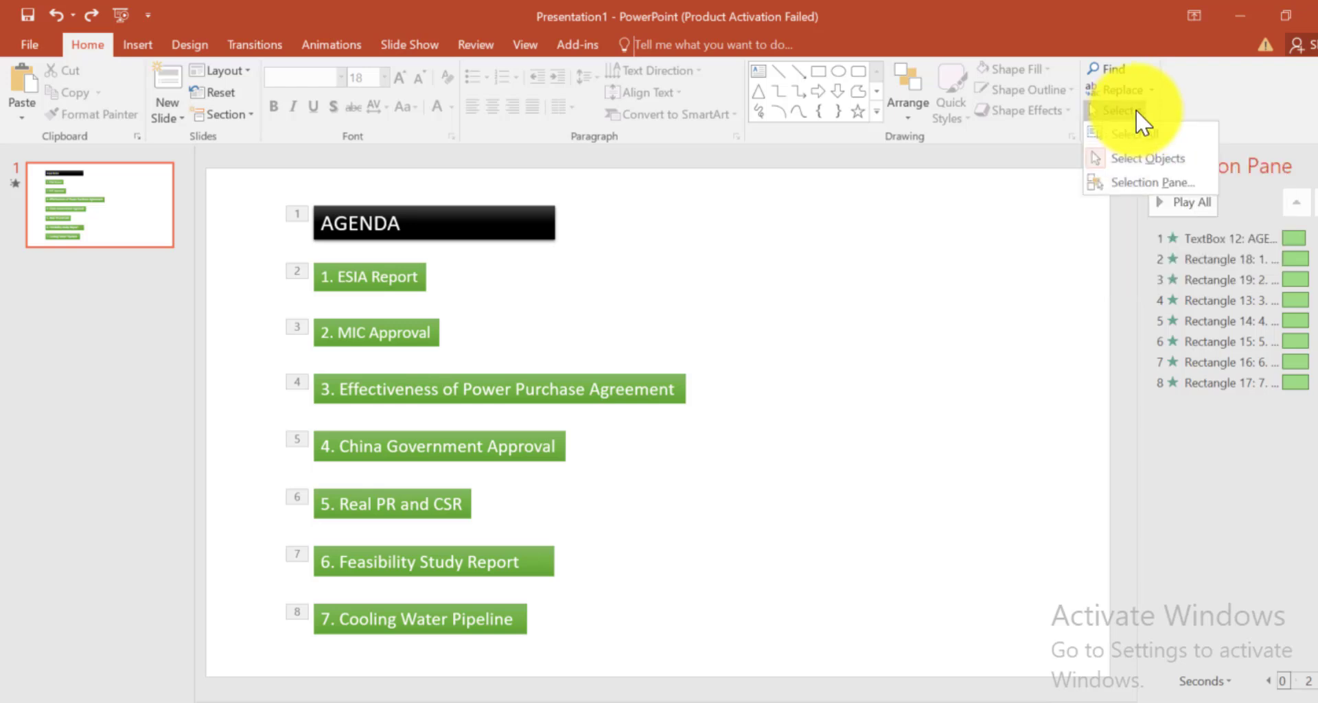
left_click(1154, 181)
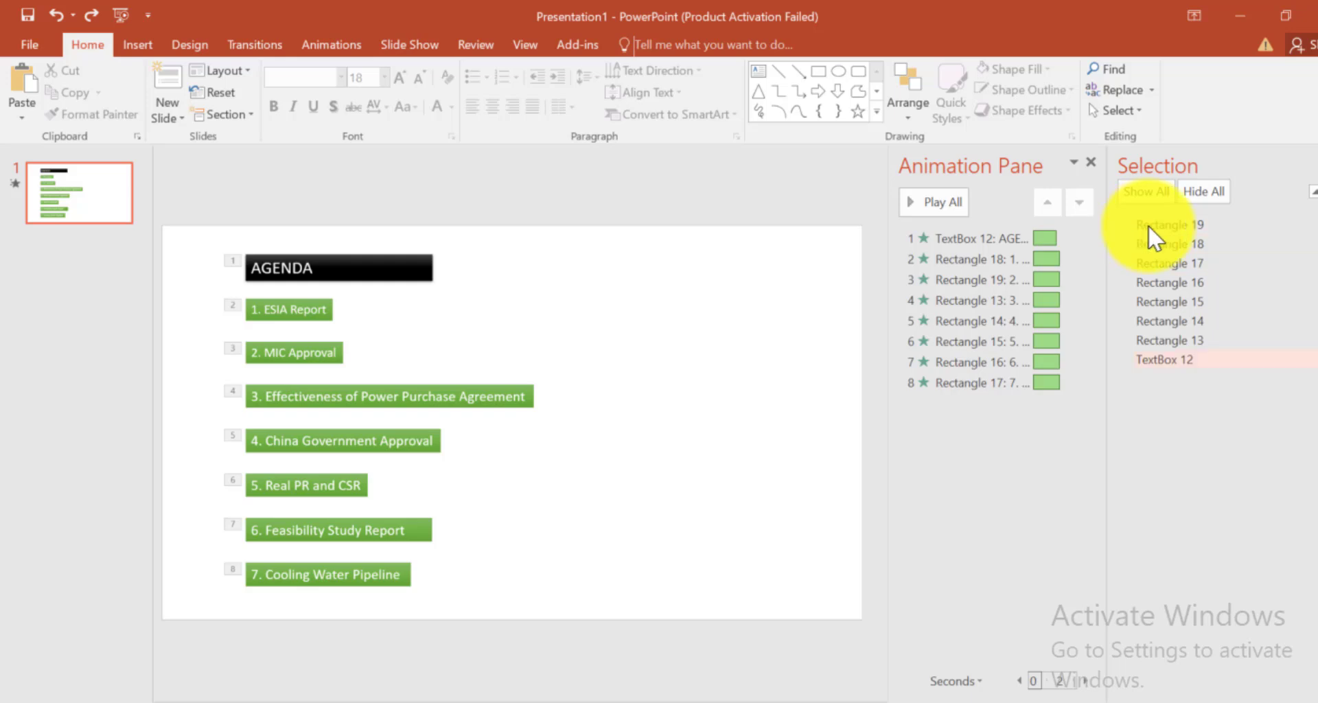
left_click(1181, 225)
left_click(1206, 224)
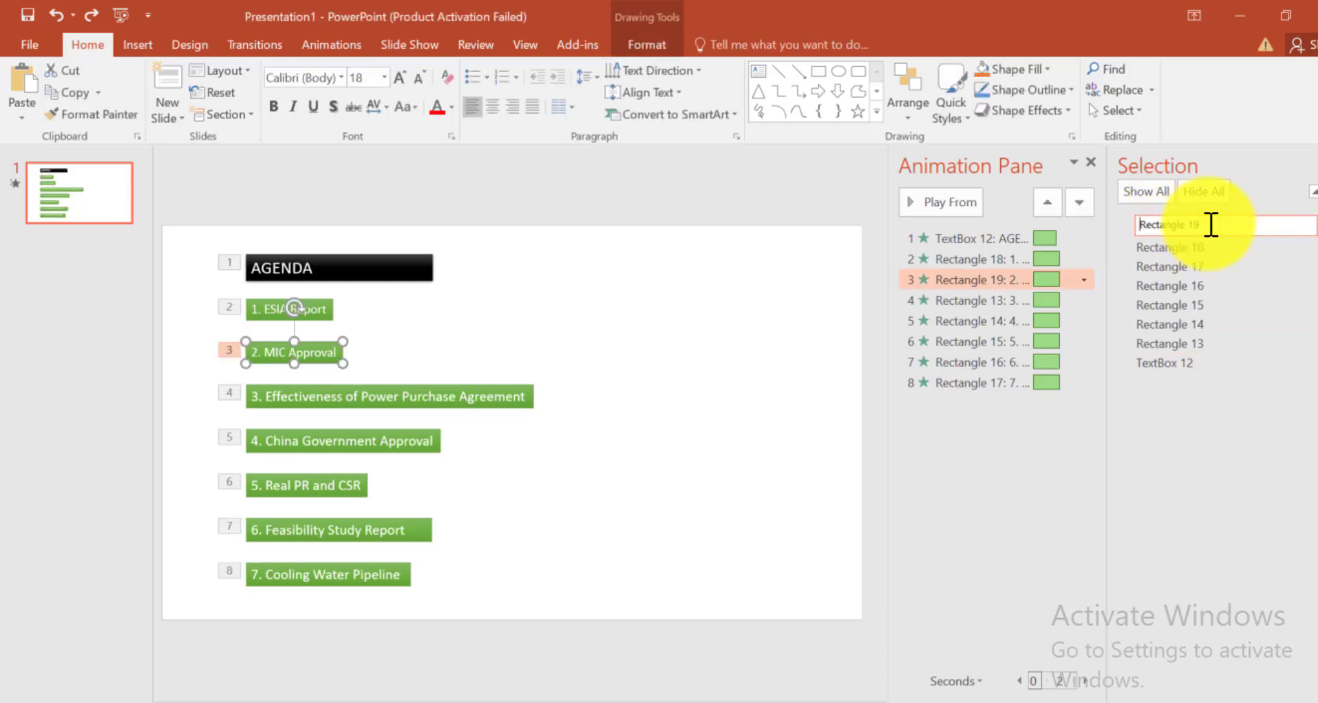